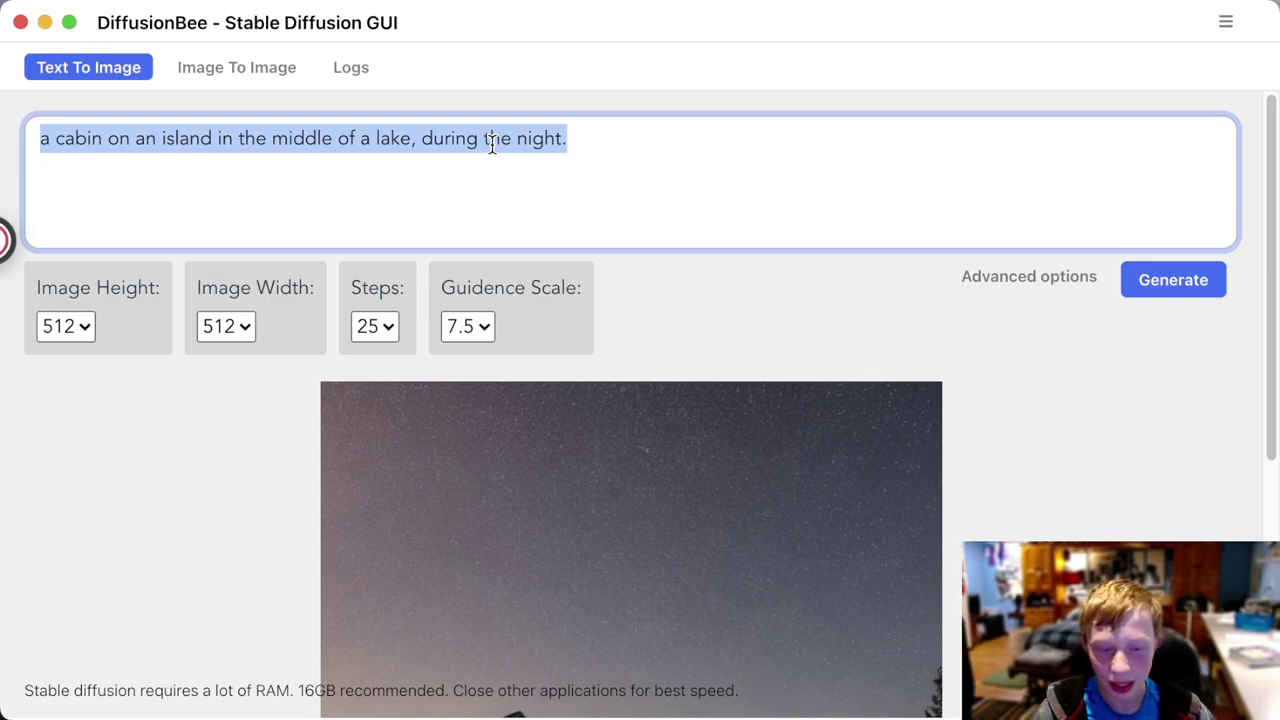
- Type the prompt 'A tiny cabin home in the middle of a forest, during the day', fixing typos
type("A ")
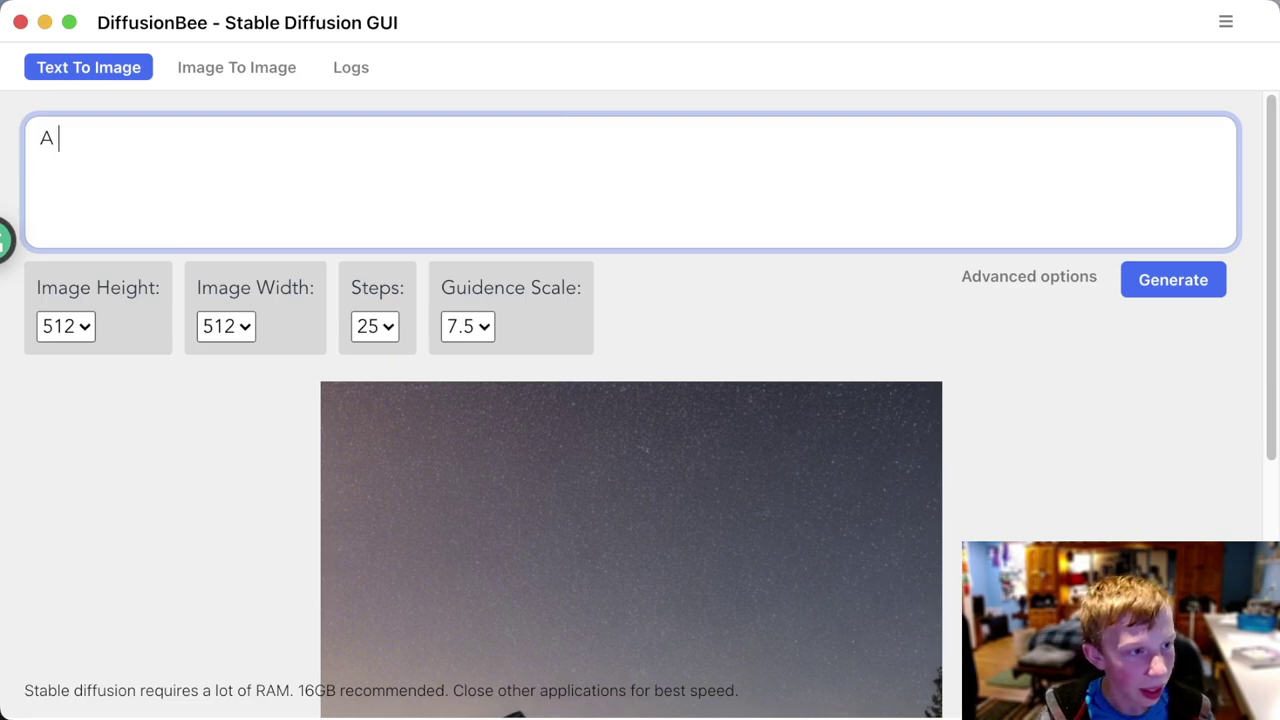
type("tiny c")
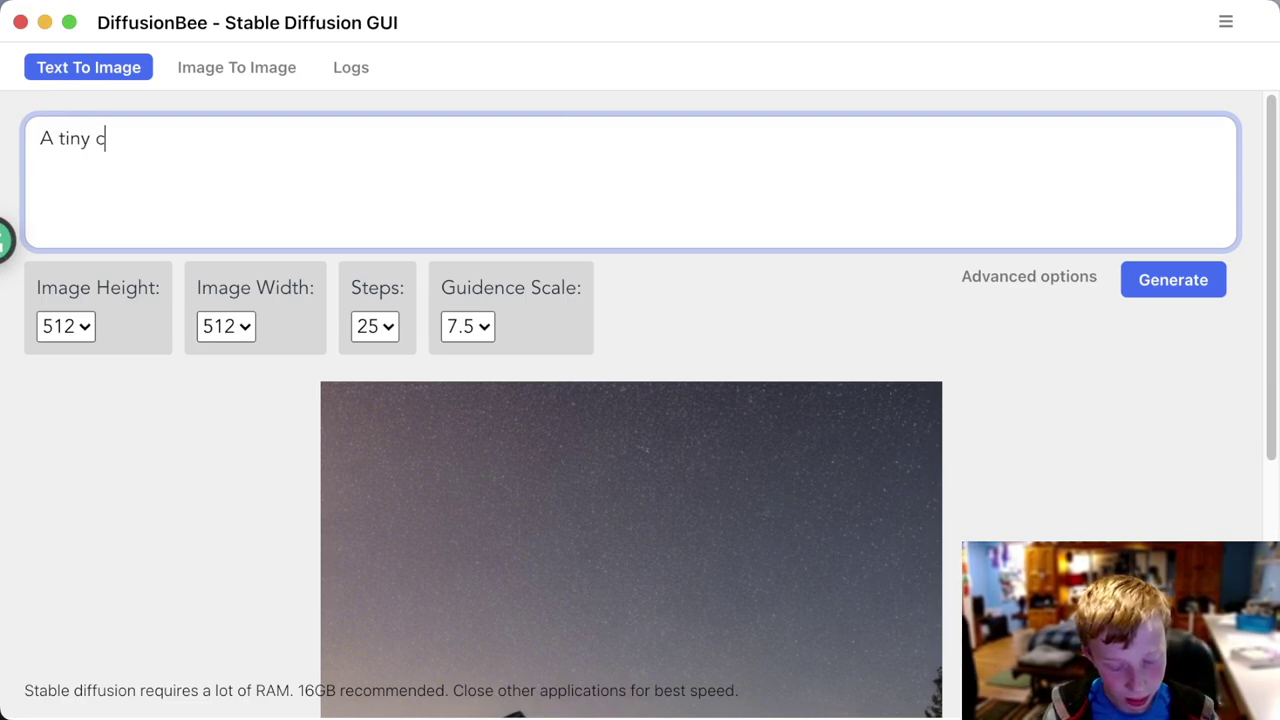
type("abin hpome in")
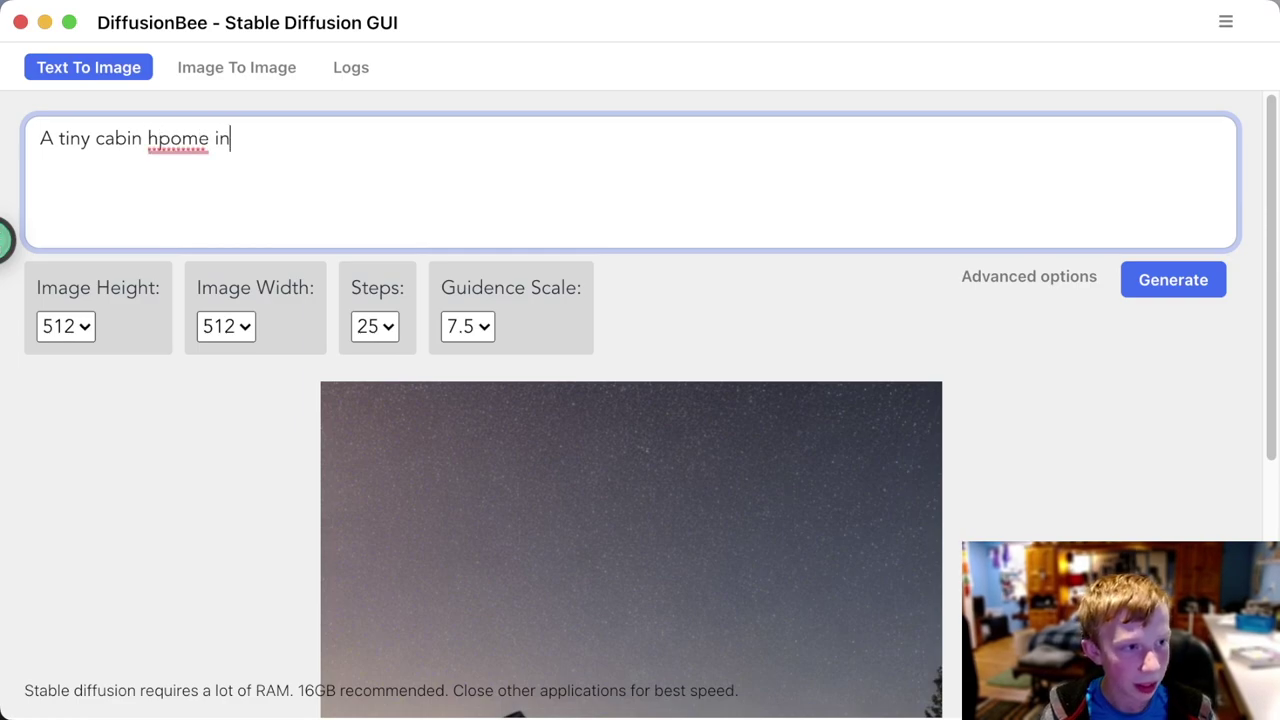
key("BackSpace")
key("BackSpace")
key("BackSpace")
key("BackSpace")
type("home in the middle of a forest, durring the night")
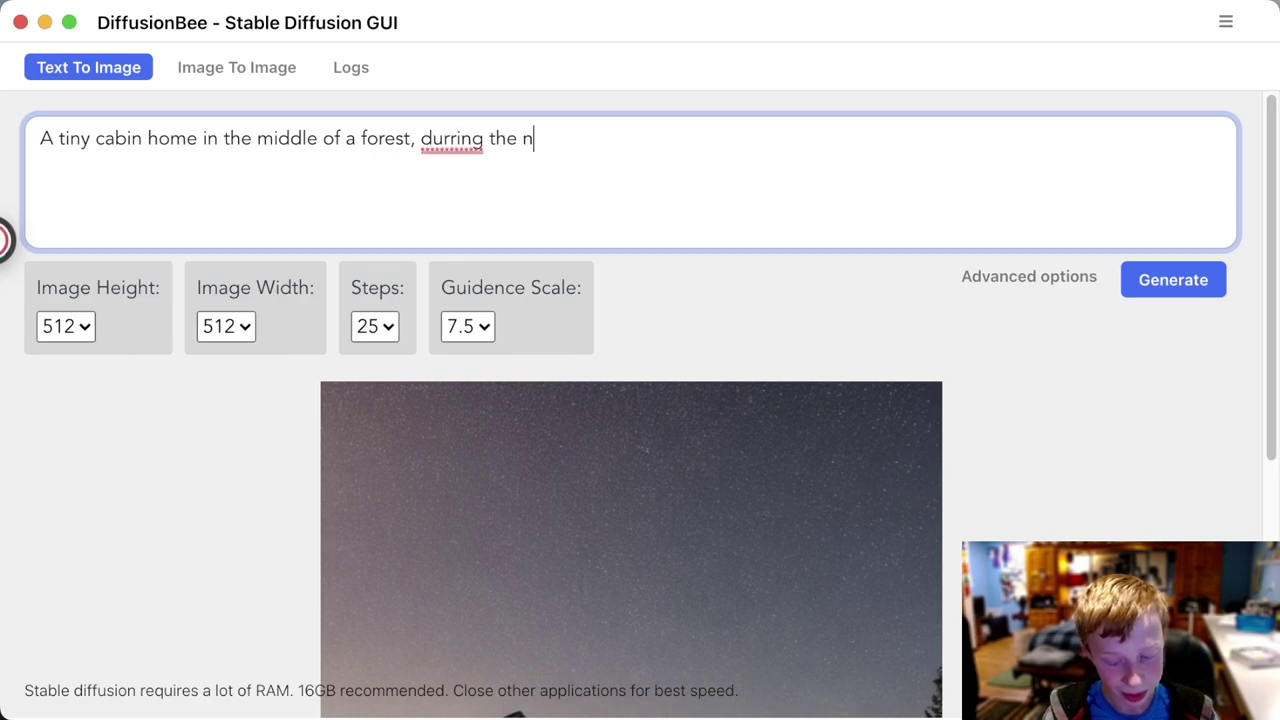
key("BackSpace")
key("BackSpace")
key("BackSpace")
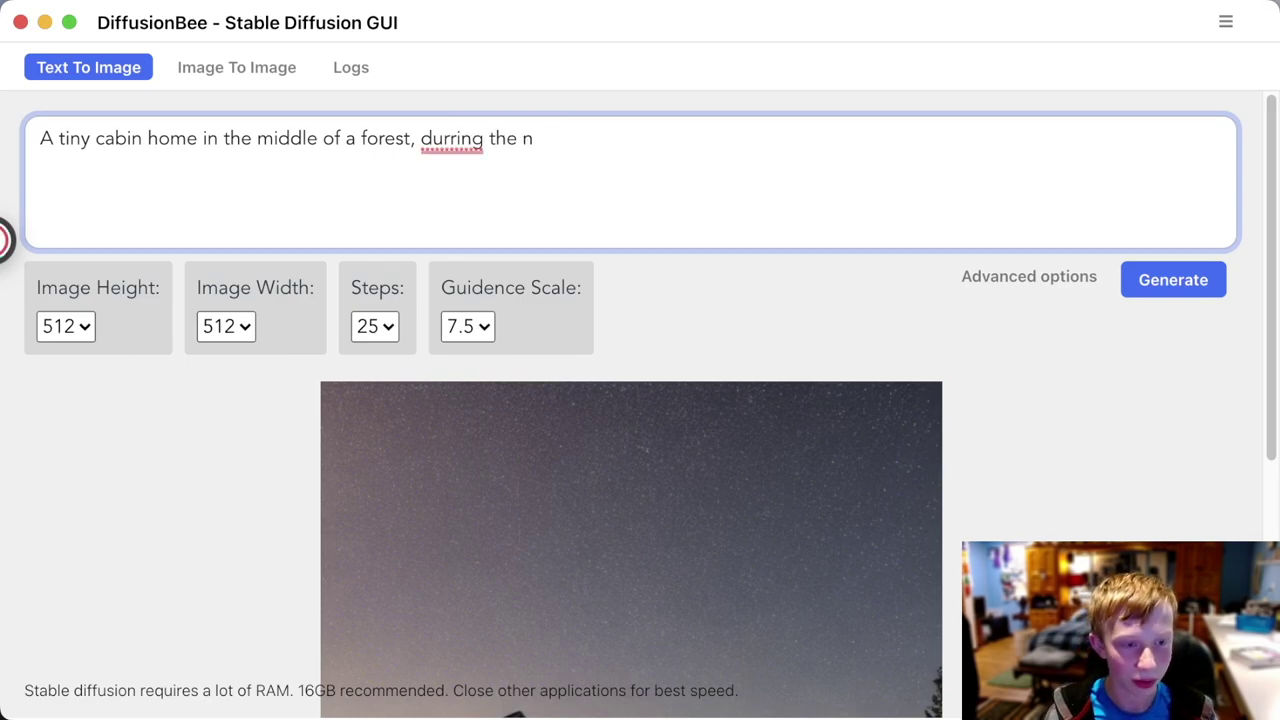
type("day")
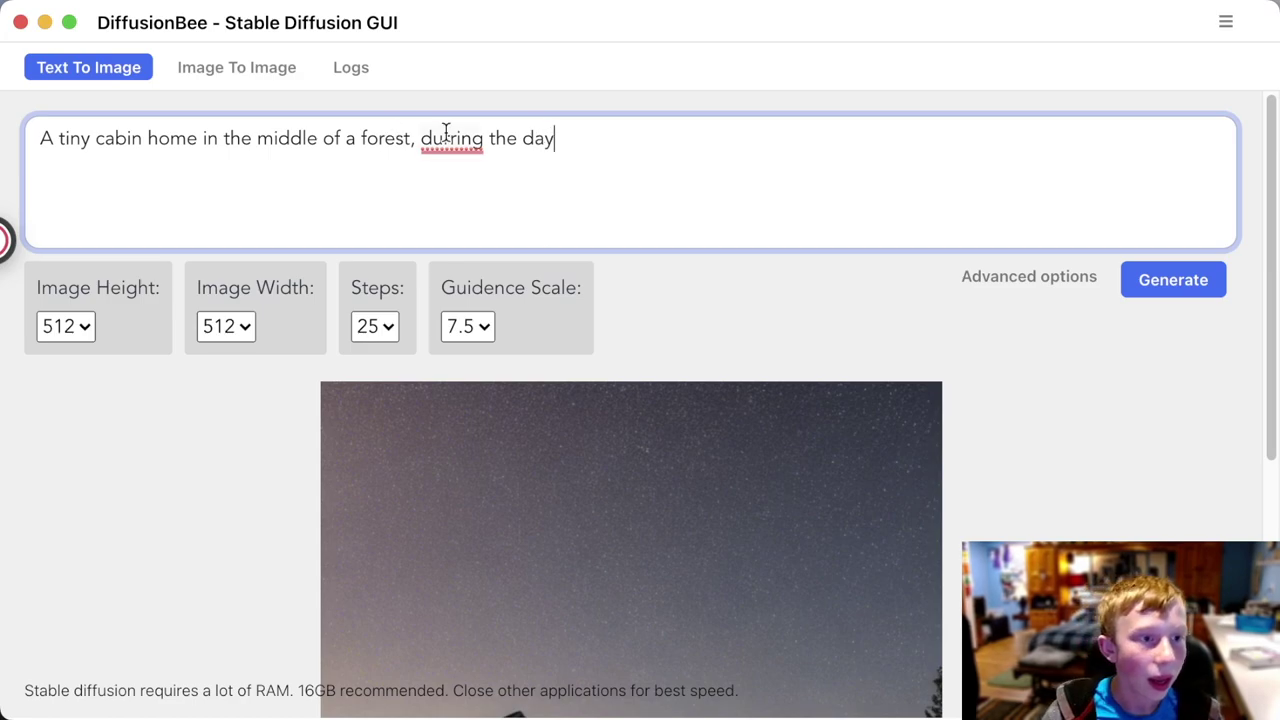
type("during")
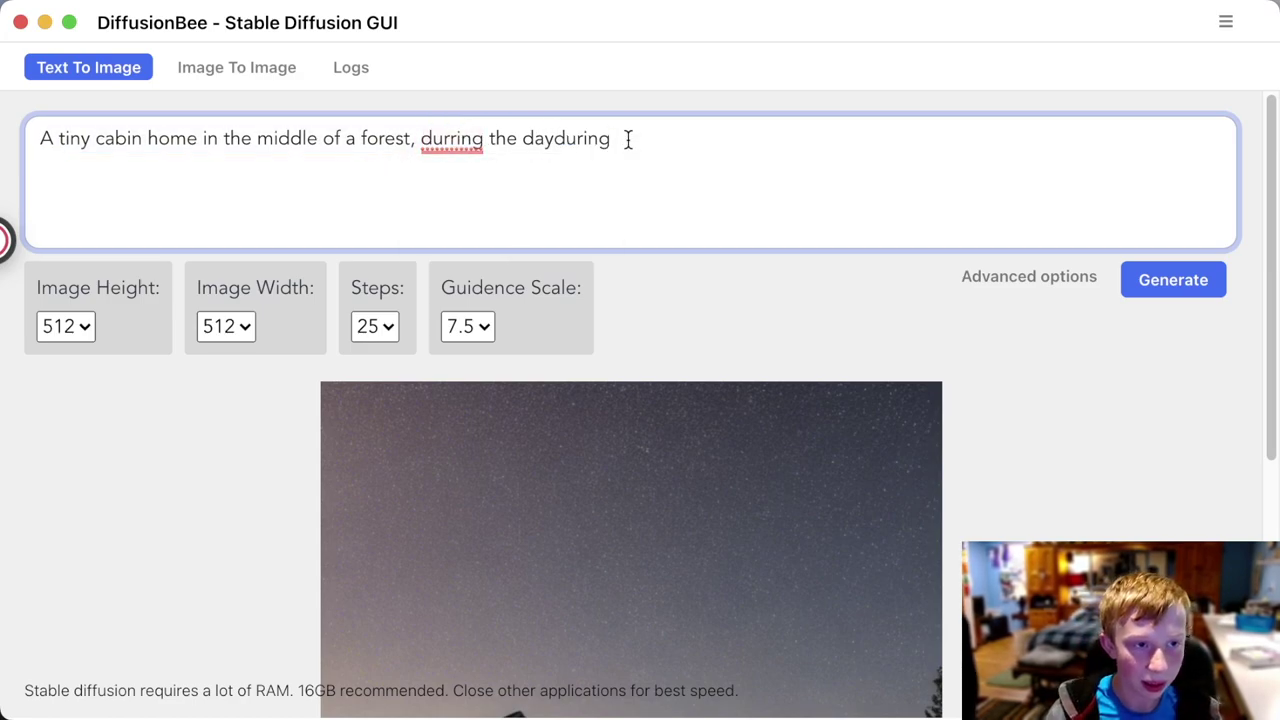
key("BackSpace")
key("BackSpace")
key("BackSpace")
key("BackSpace")
key("BackSpace")
key("BackSpace")
key("BackSpace")
key("BackSpace")
key("BackSpace")
key("BackSpace")
key("BackSpace")
key("BackSpace")
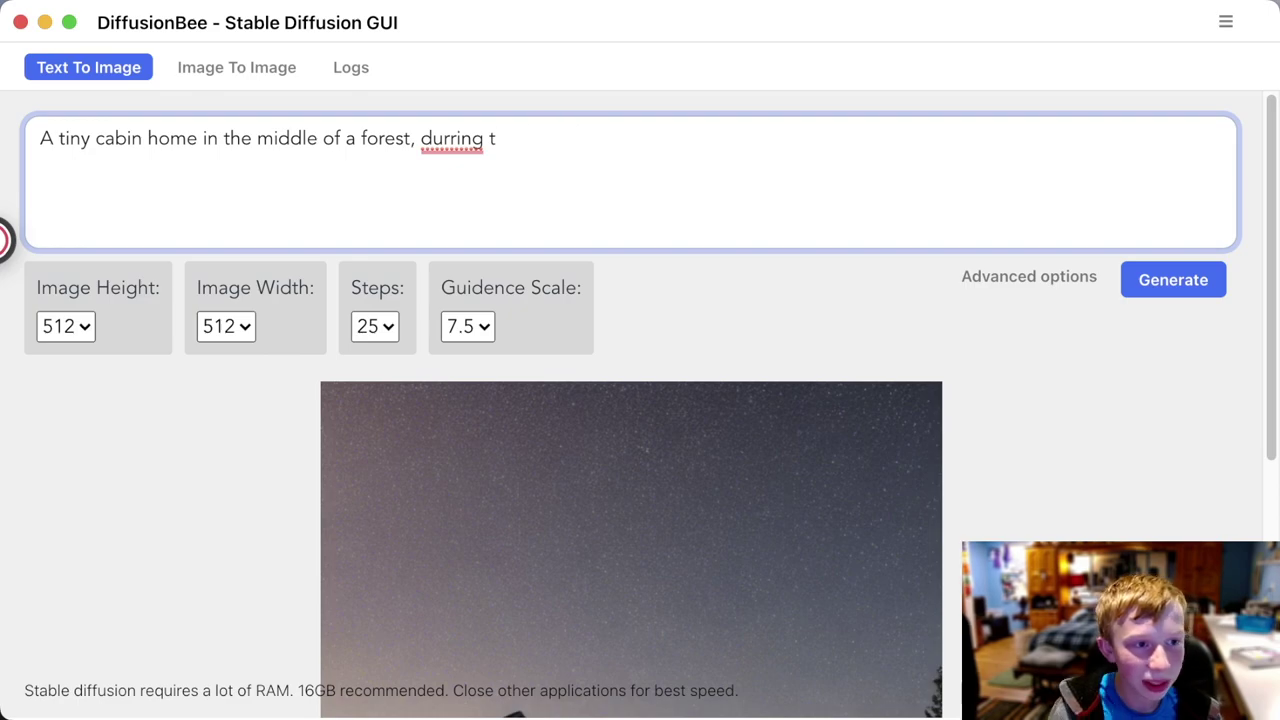
key("BackSpace")
key("BackSpace")
key("BackSpace")
key("BackSpace")
key("BackSpace")
key("BackSpace")
type("ing the day,")
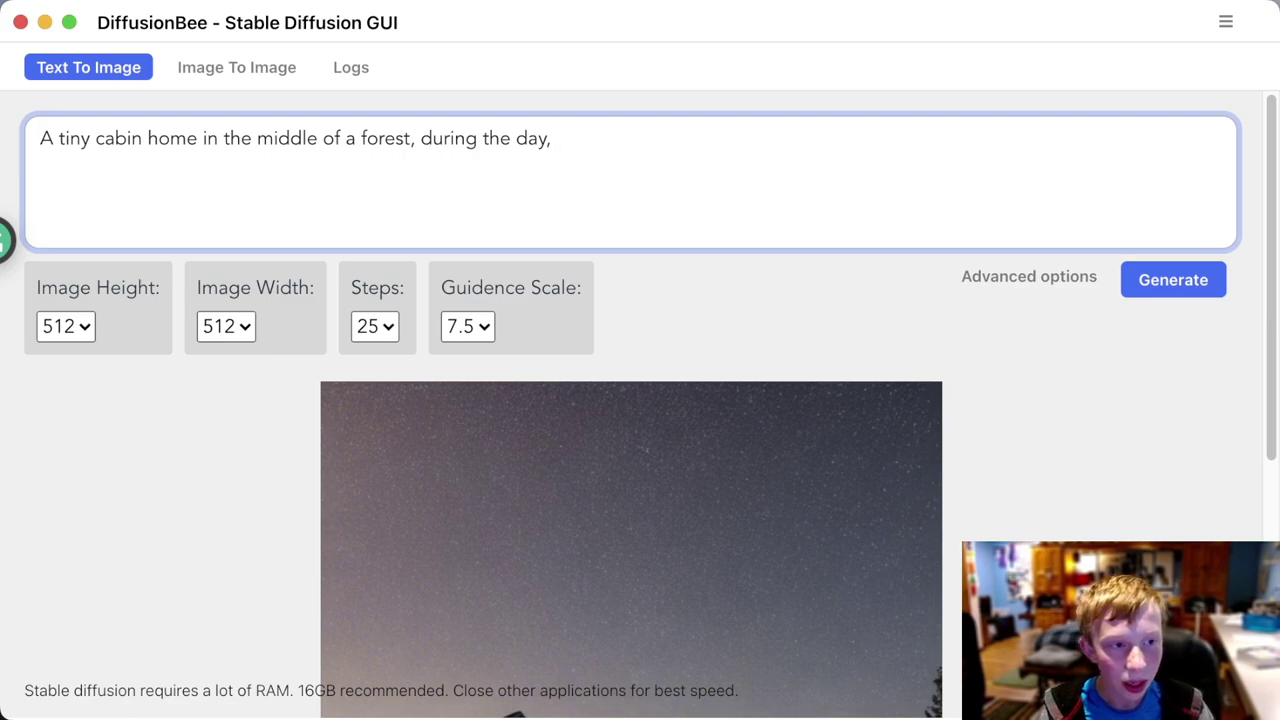
- Append 'with solar panels on the roof' to the cabin prompt, correcting the misspellings
type("with a")
key("BackSpace")
type("s")
type(" a")
key("BackSpace")
key("BackSpace")
key("BackSpace")
type("a s")
key("BackSpace")
key("BackSpace")
key("BackSpace")
type("socl")
type("ar pa")
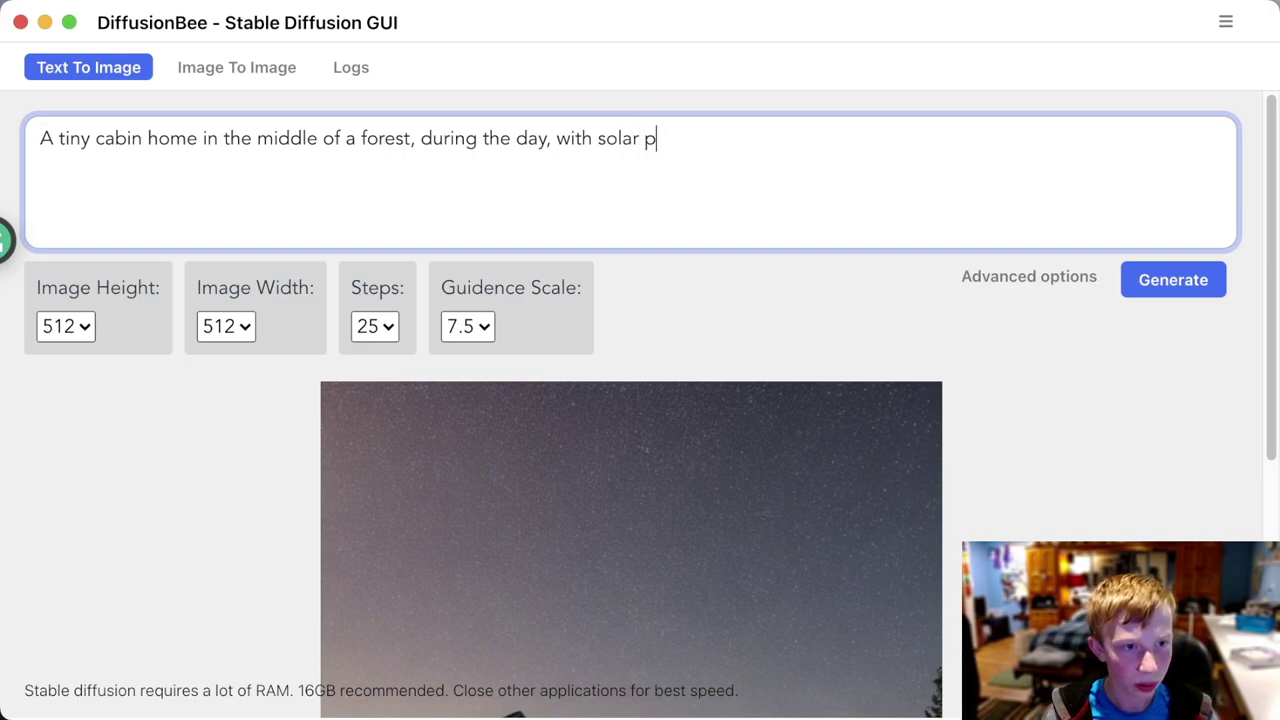
type("nnel")
key("BackSpace")
key("BackSpace")
key("BackSpace")
type("els on the roof.")
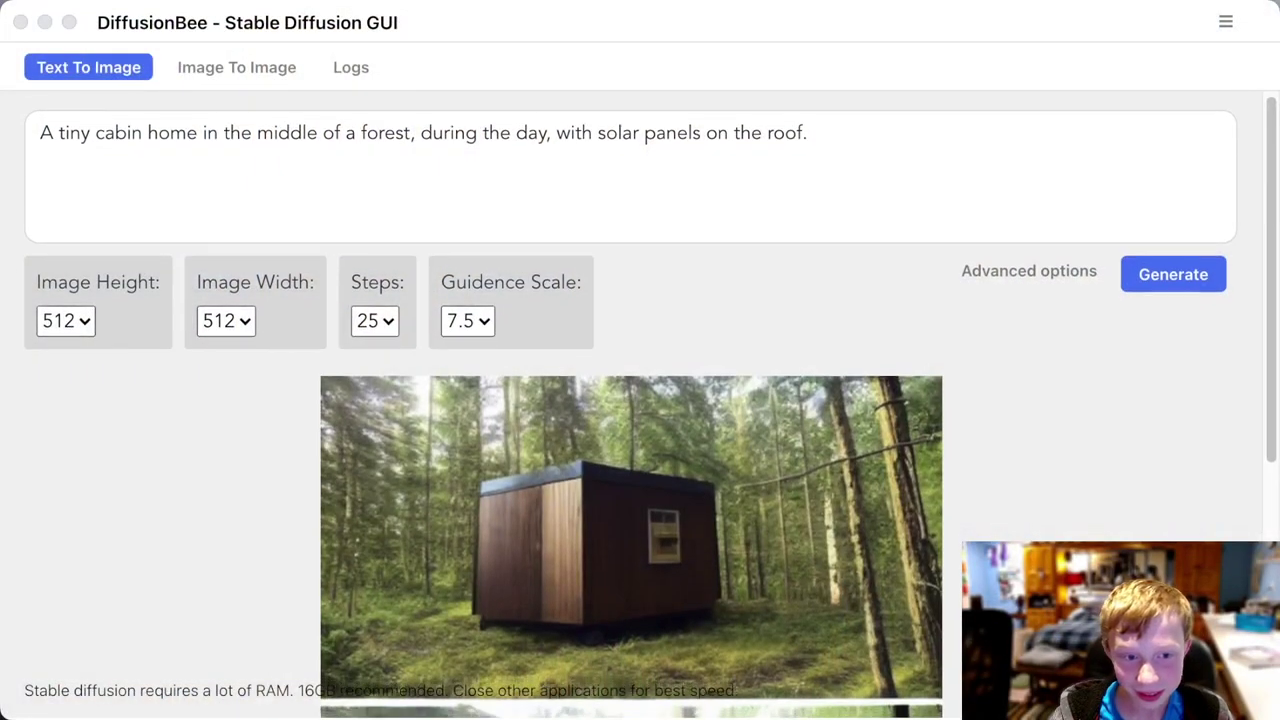
- Review both generated forest cabin images and save them with Save Image
scroll(640, 400, "down", 5)
scroll(640, 400, "down", 2)
scroll(640, 400, "up", 6)
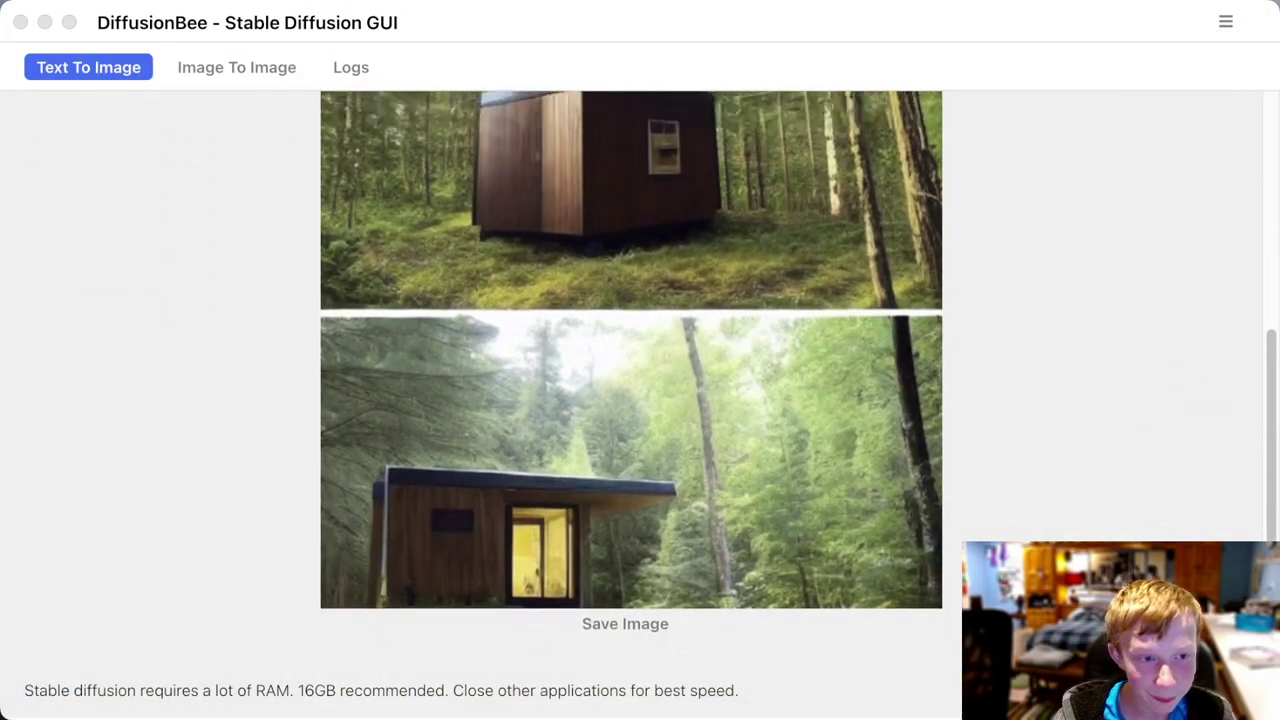
scroll(640, 400, "down", 5)
scroll(640, 400, "up", 5)
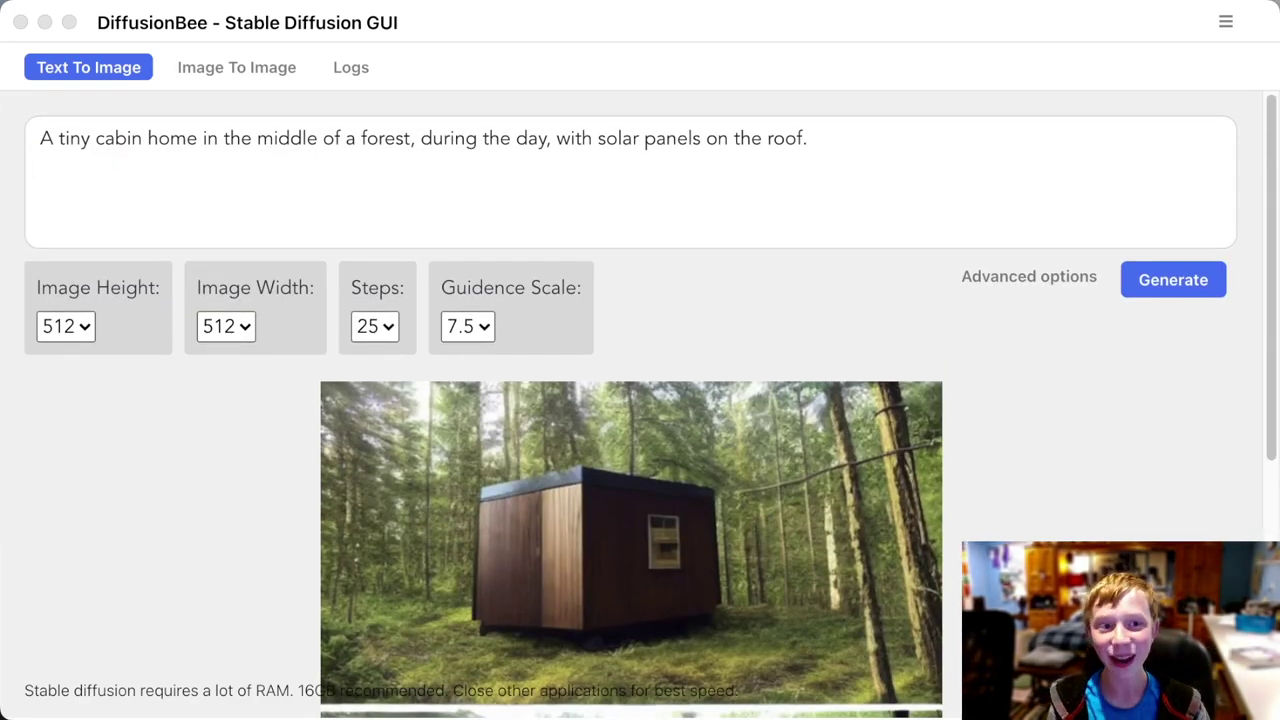
scroll(1008, 536, "down", 5)
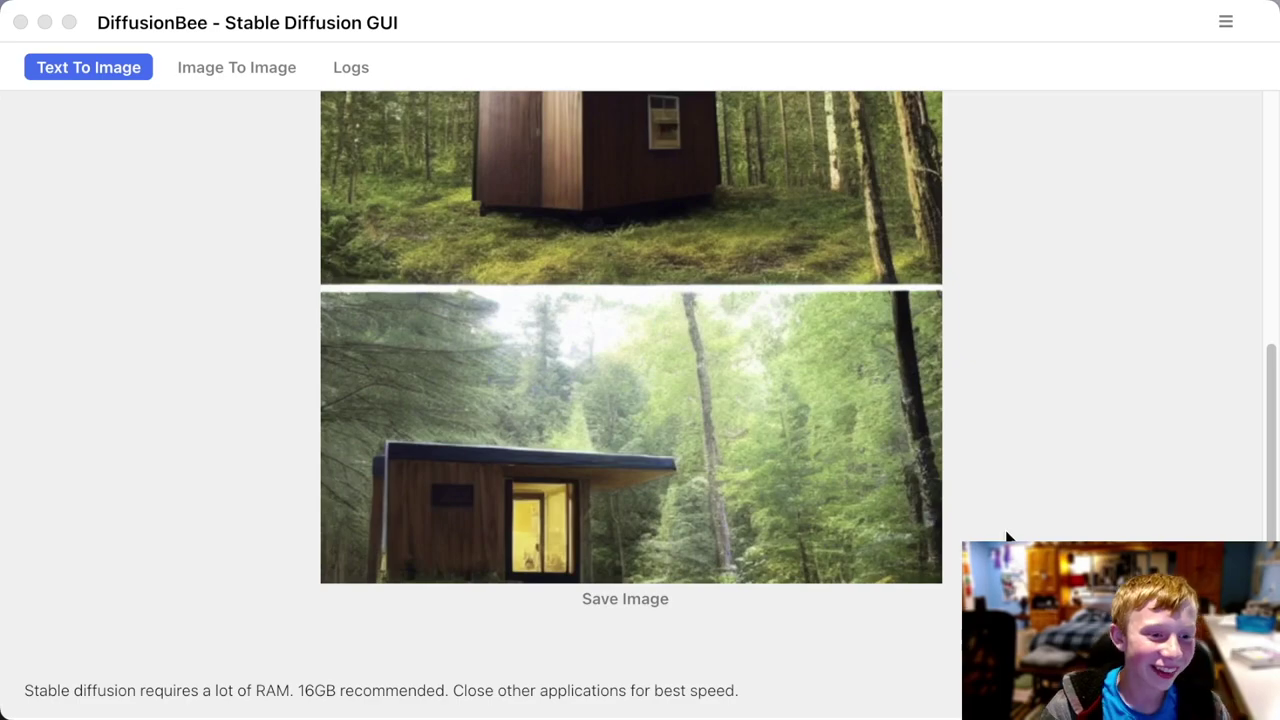
scroll(1000, 540, "up", 3)
scroll(913, 581, "down", 4)
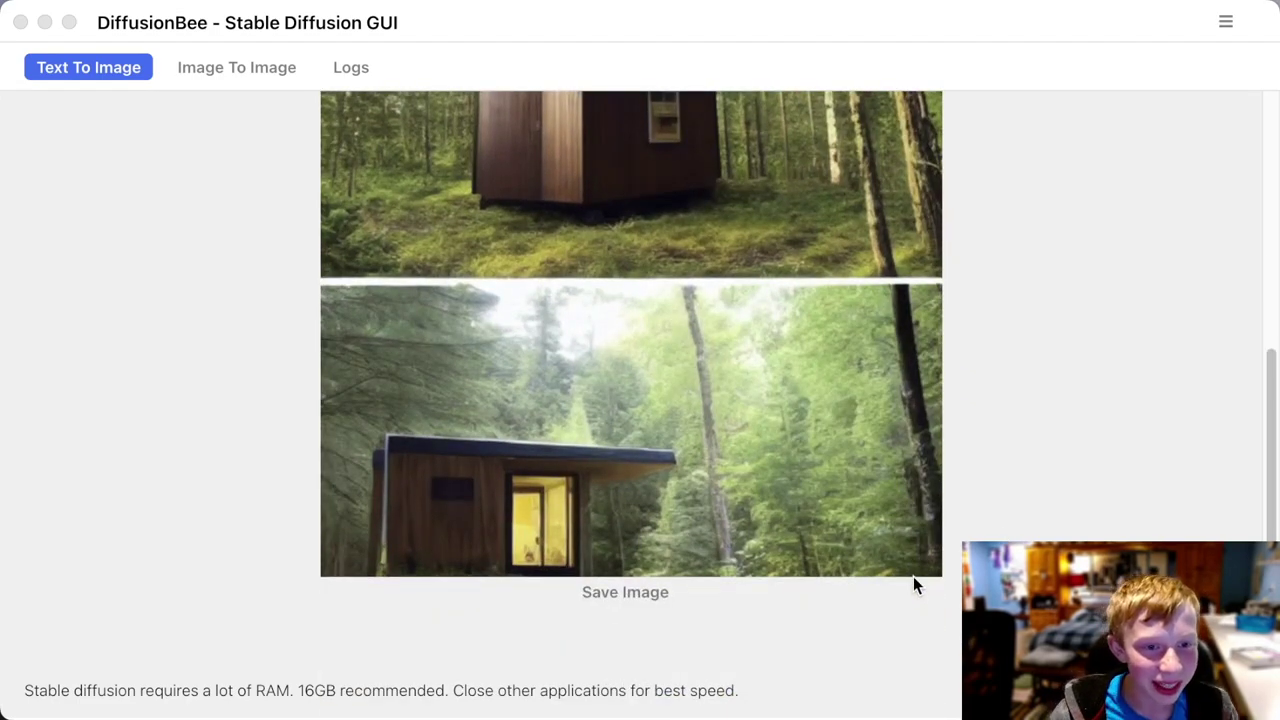
scroll(1006, 522, "up", 3)
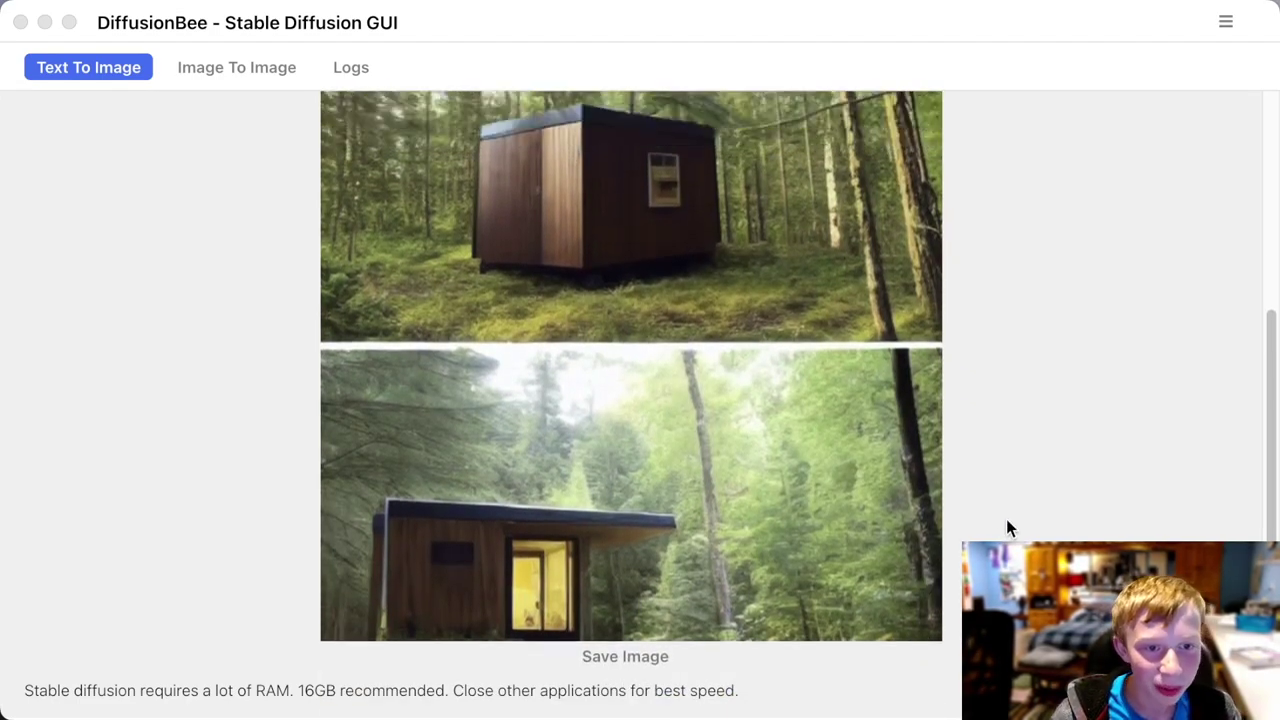
scroll(1006, 520, "up", 1)
scroll(1006, 520, "down", 2)
scroll(1006, 520, "up", 5)
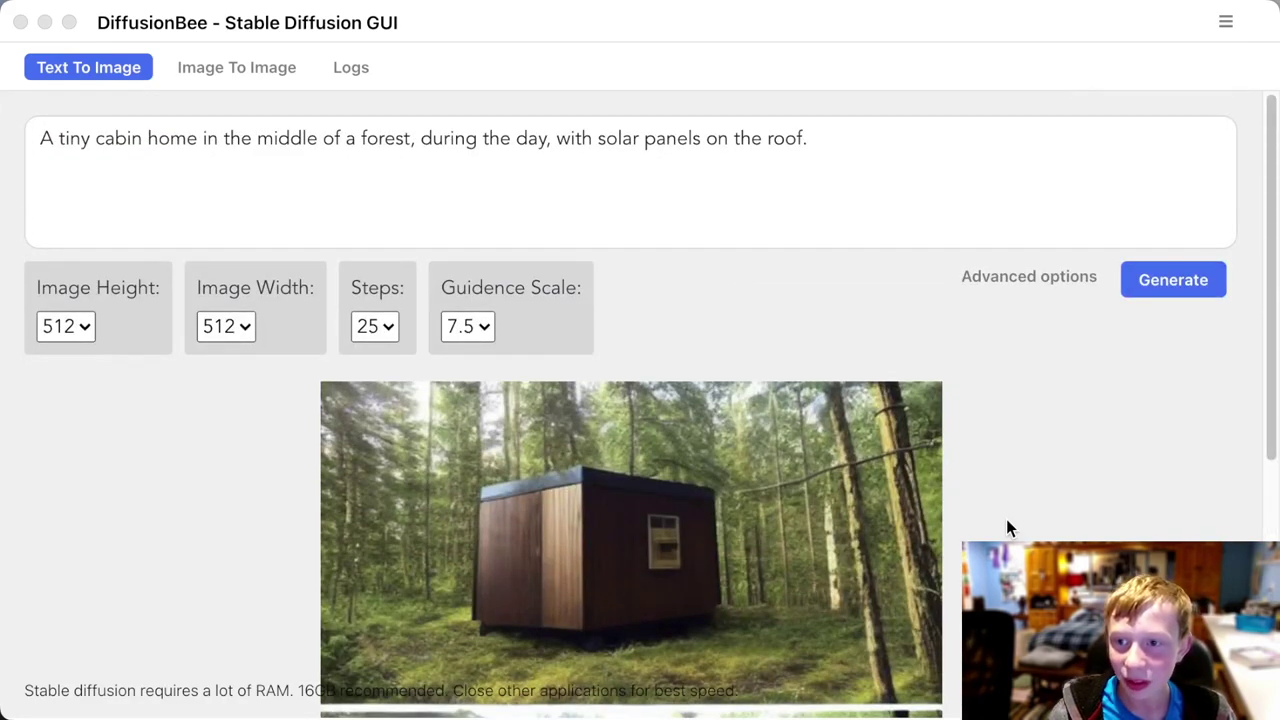
scroll(1007, 522, "down", 5)
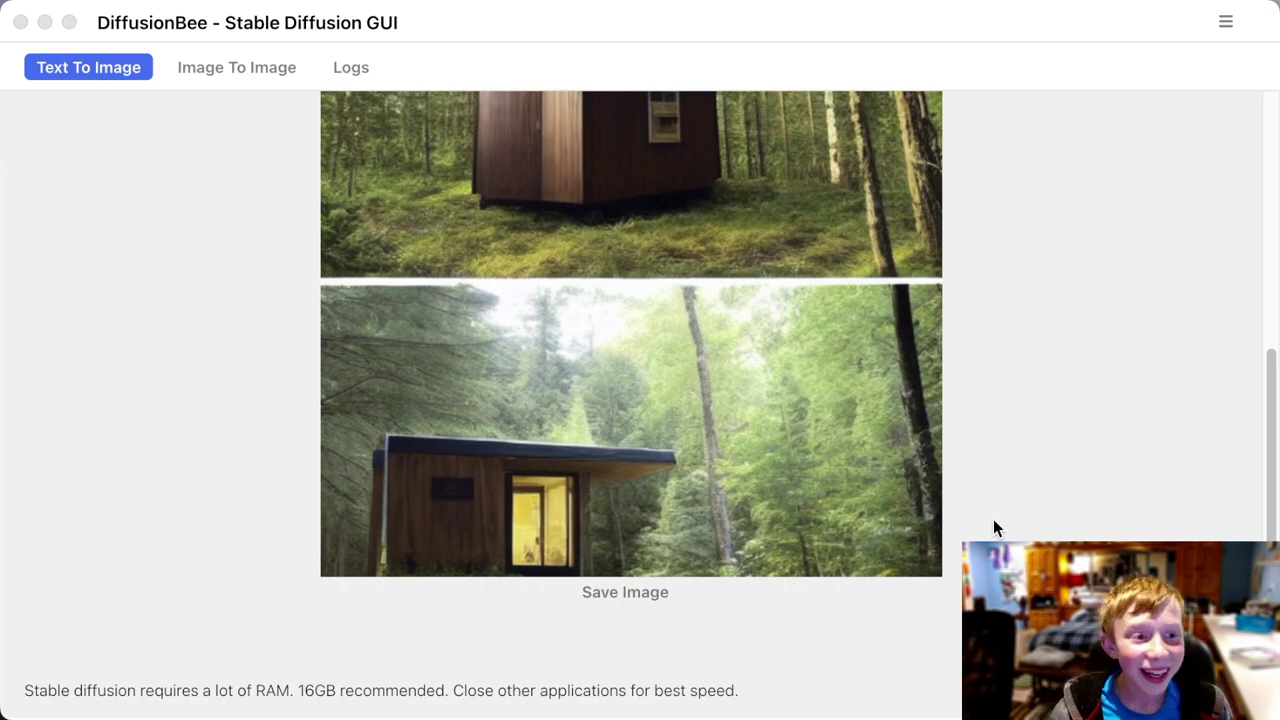
scroll(990, 520, "up", 10)
scroll(996, 530, "down", 10)
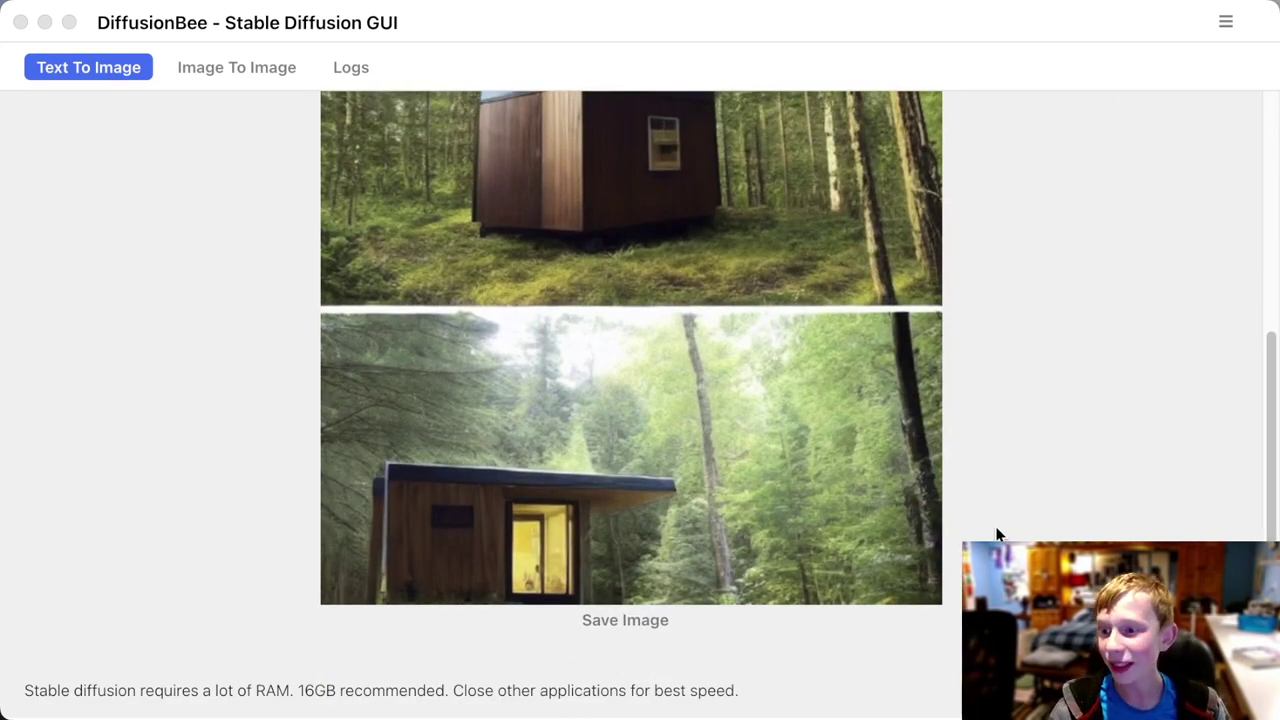
scroll(998, 540, "up", 1)
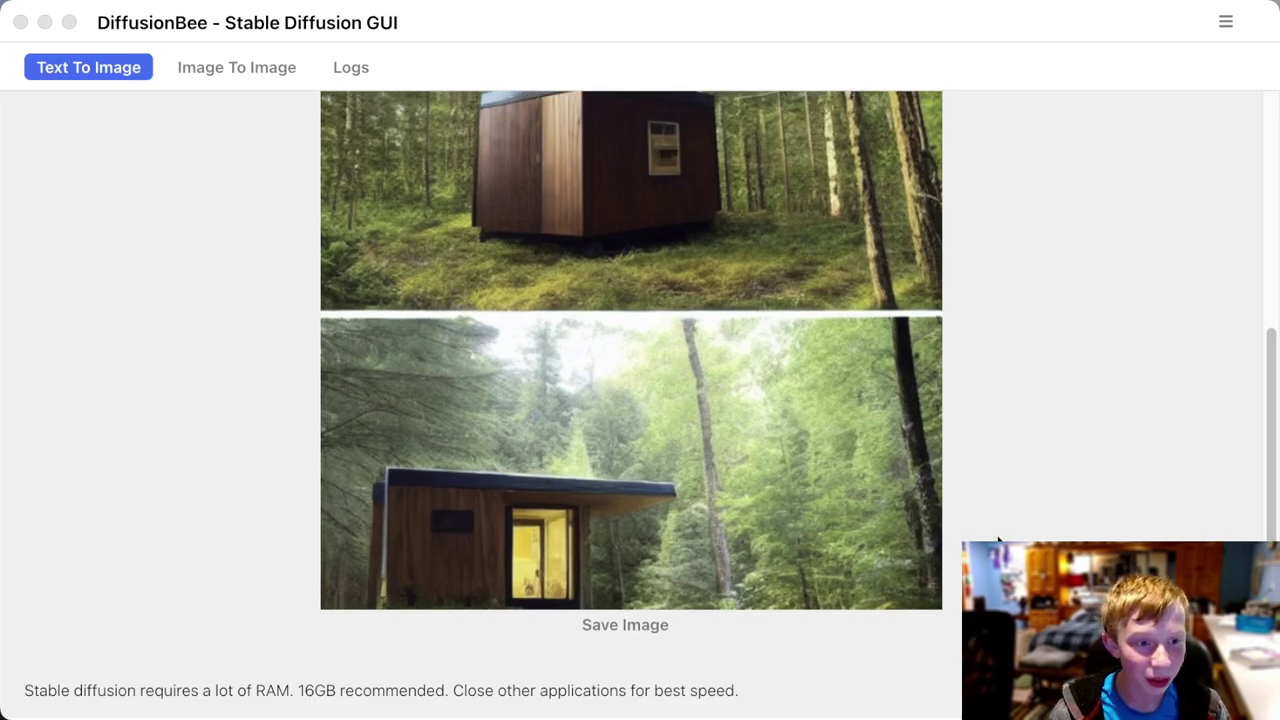
scroll(631, 400, "up", 5)
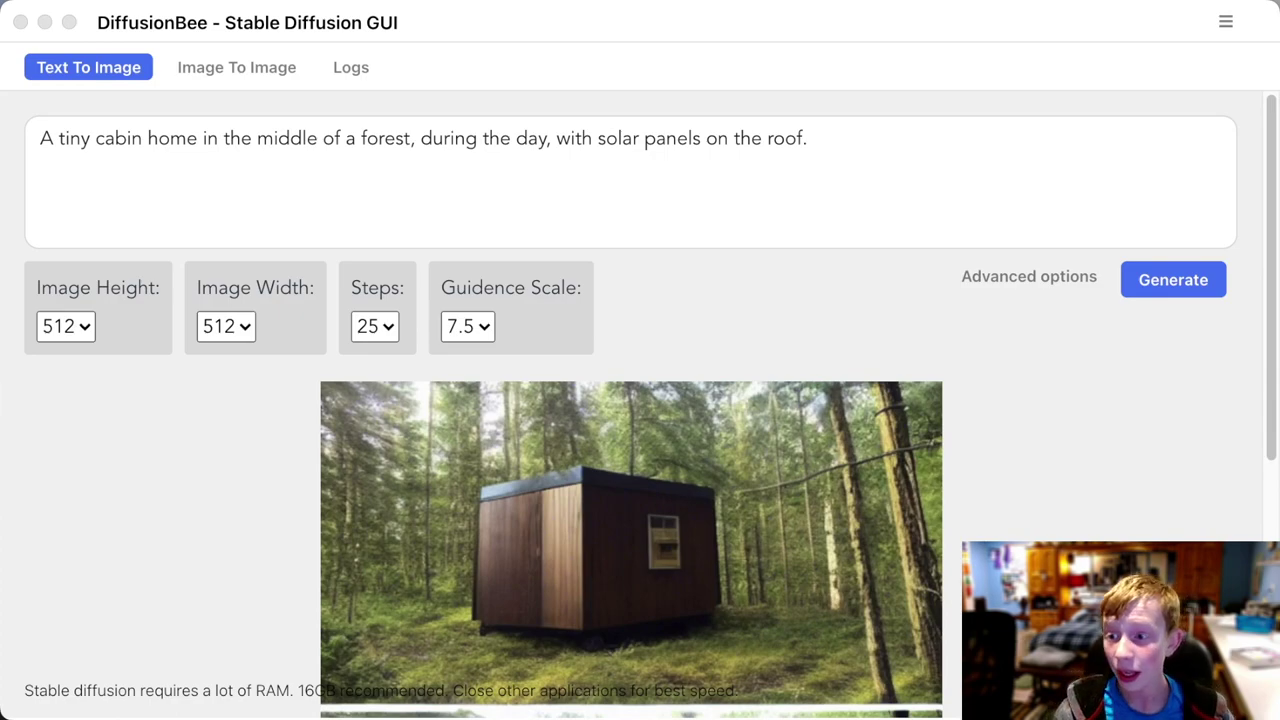
scroll(631, 400, "down", 5)
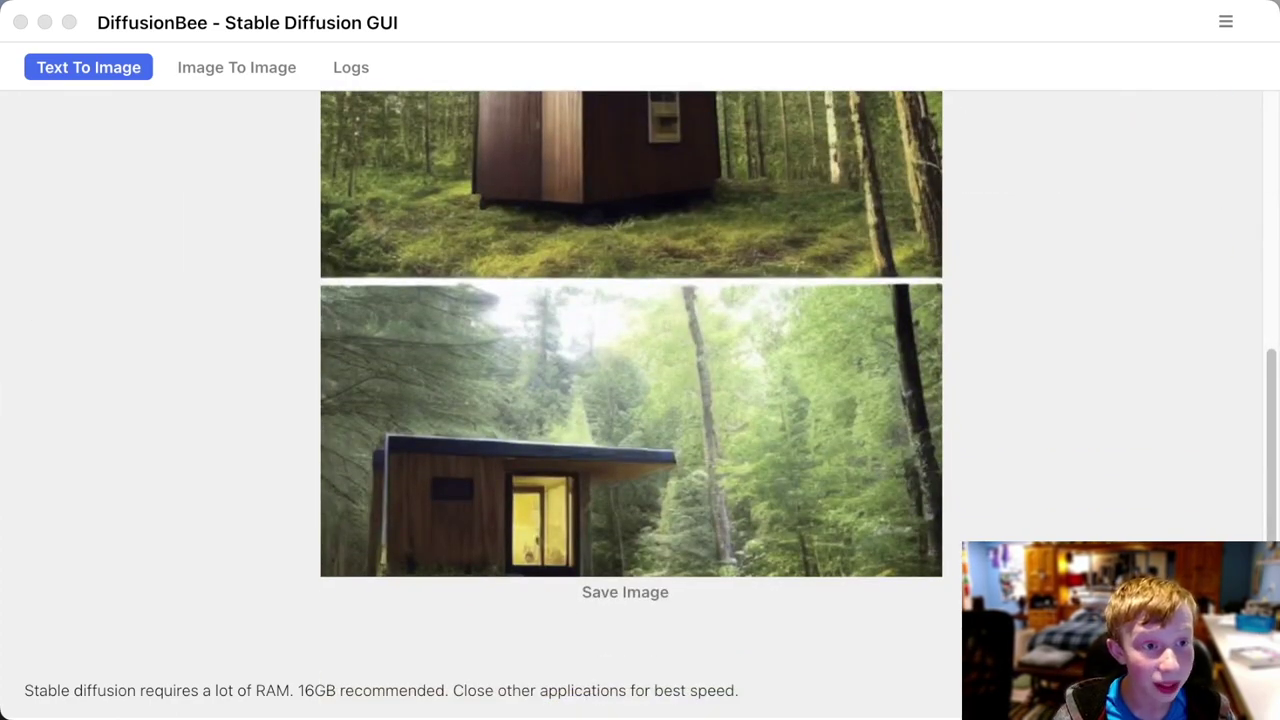
scroll(631, 400, "up", 1)
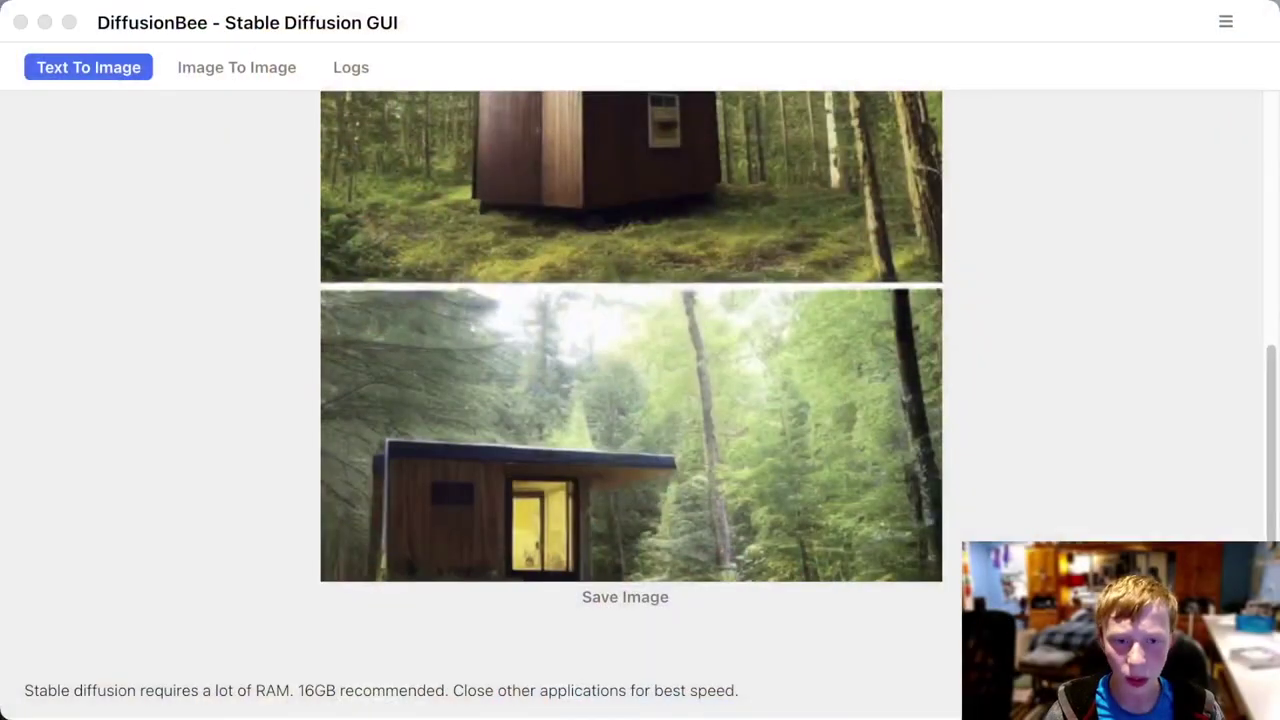
left_click(586, 597)
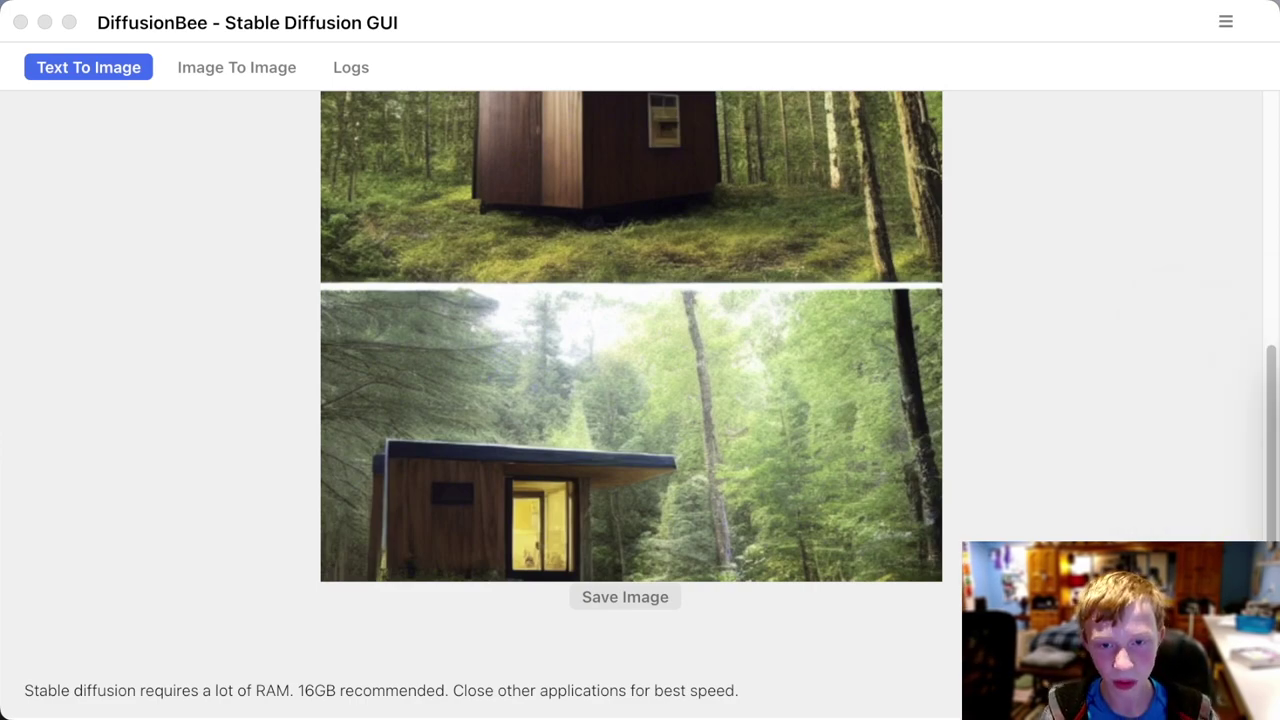
- Delete the entire prompt text and keep the step count at 25
scroll(870, 345, "up", 10)
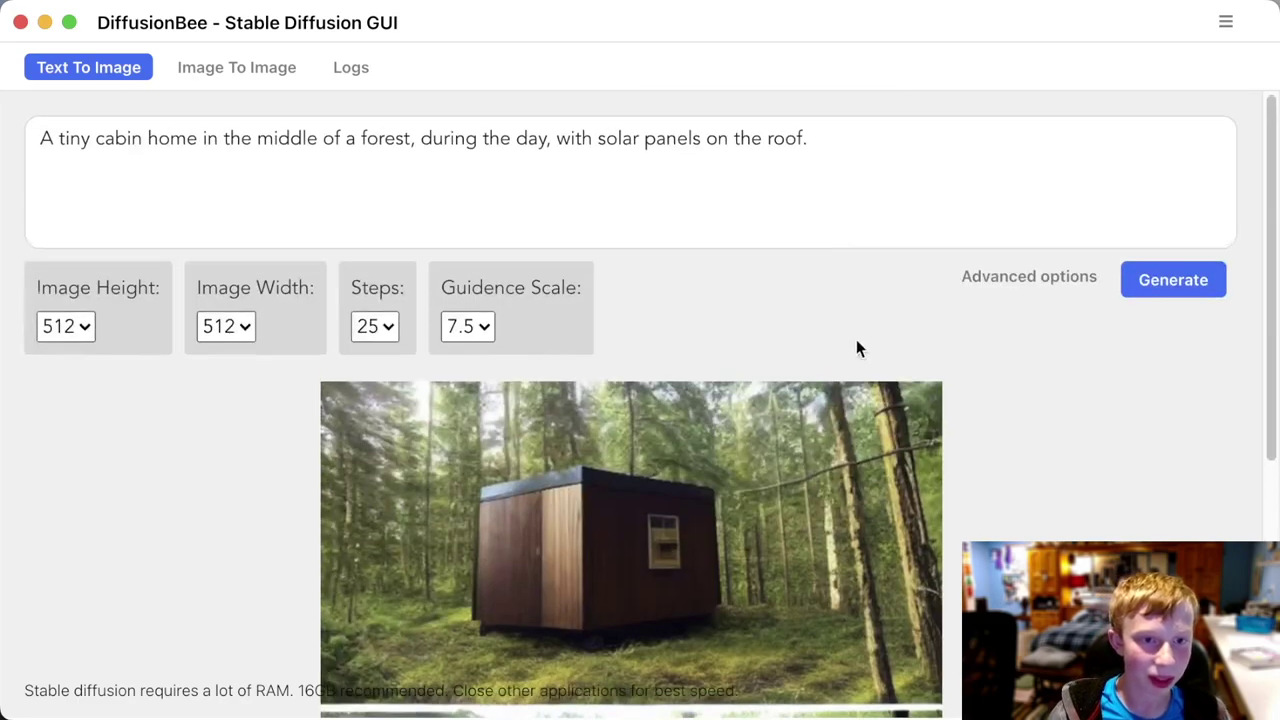
double_click(775, 140)
key("super+a")
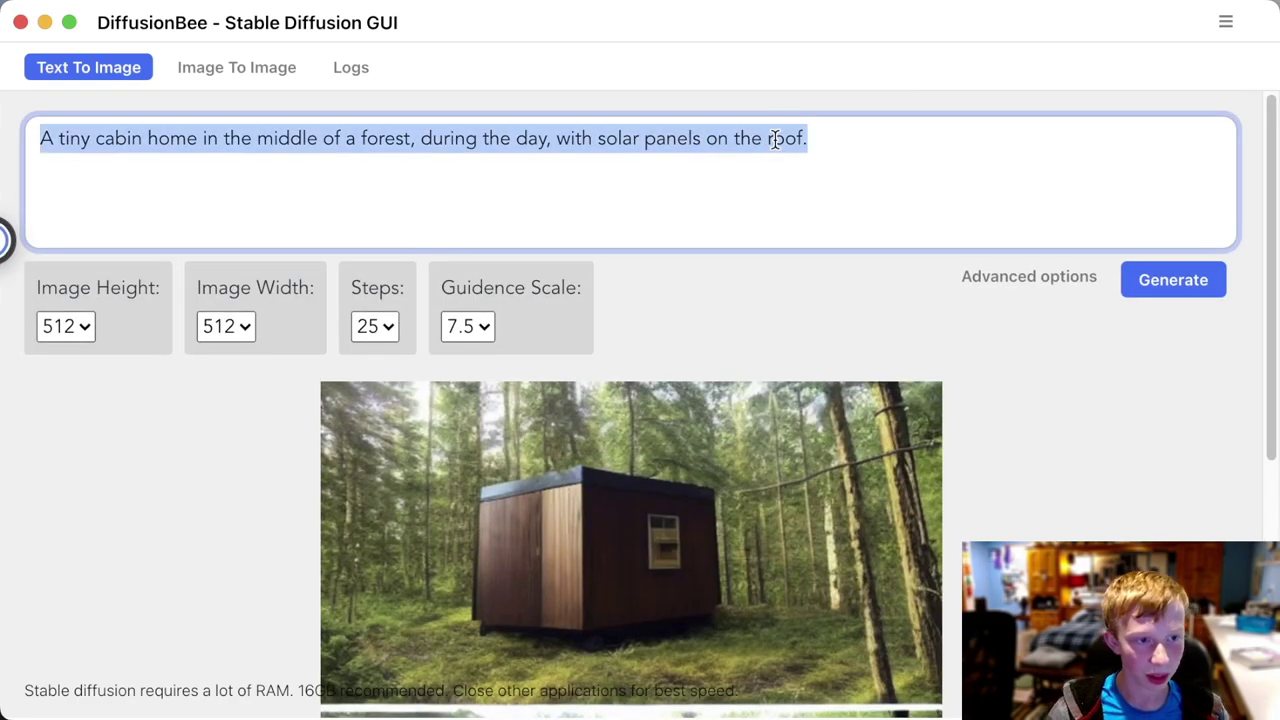
key("BackSpace")
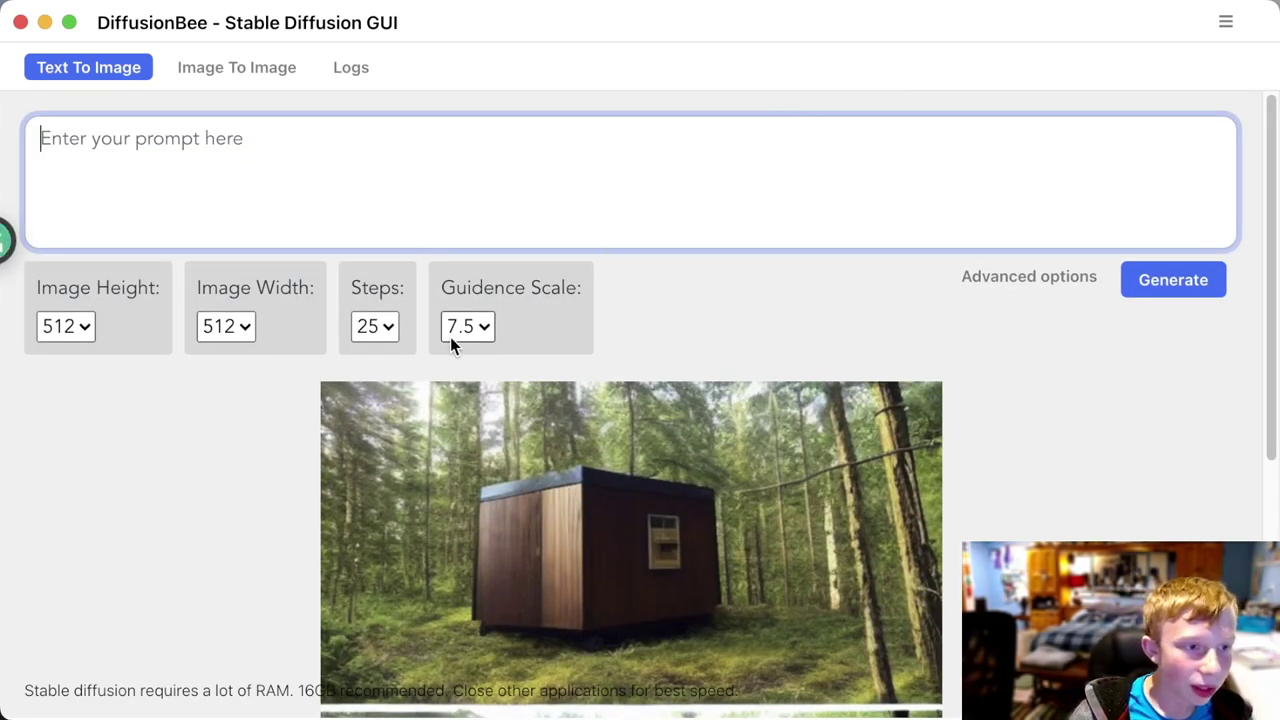
left_click(383, 326)
left_click(382, 318)
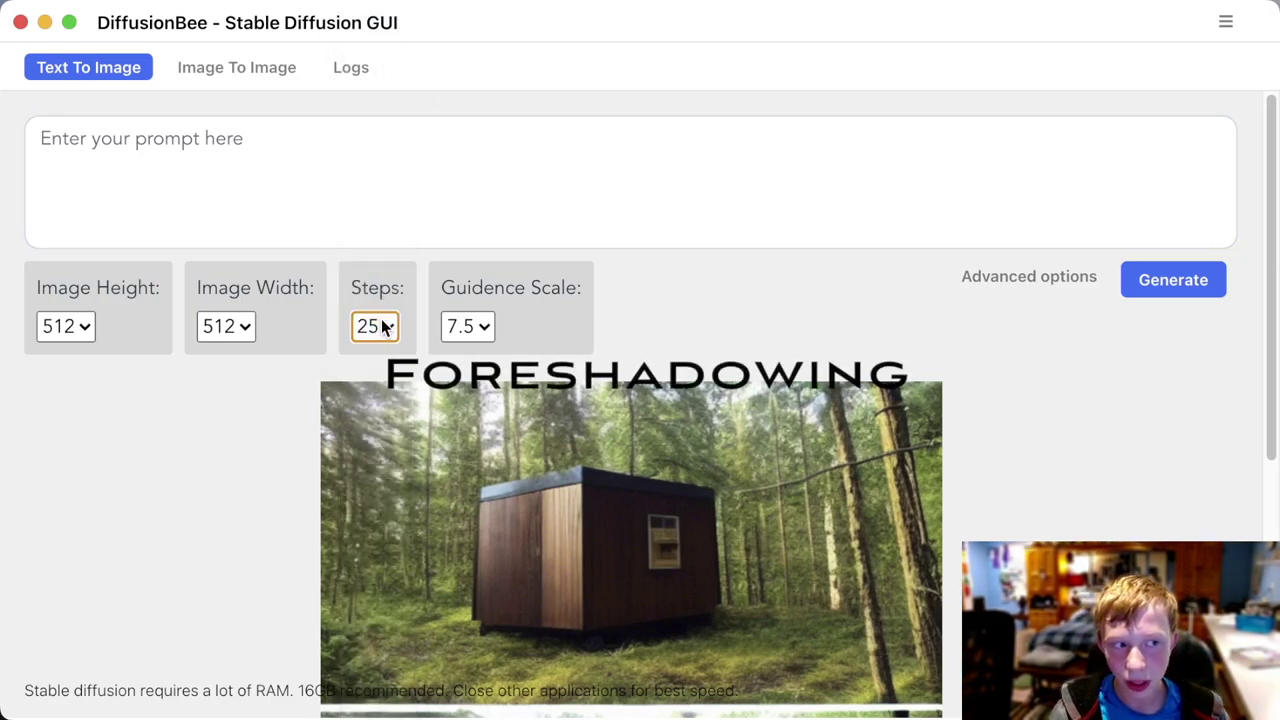
- Change Image Height and Image Width from 512 to 640 each, then confirm both stay at 640
left_click(48, 326)
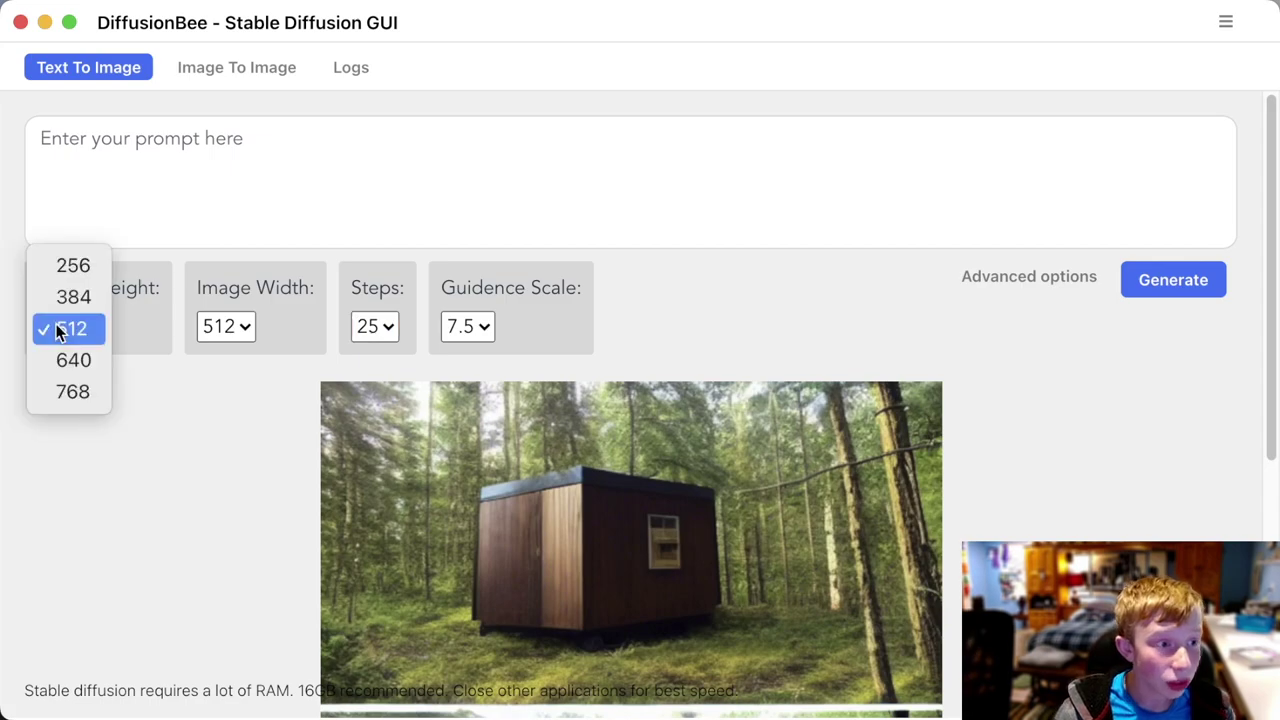
left_click(99, 360)
left_click(240, 326)
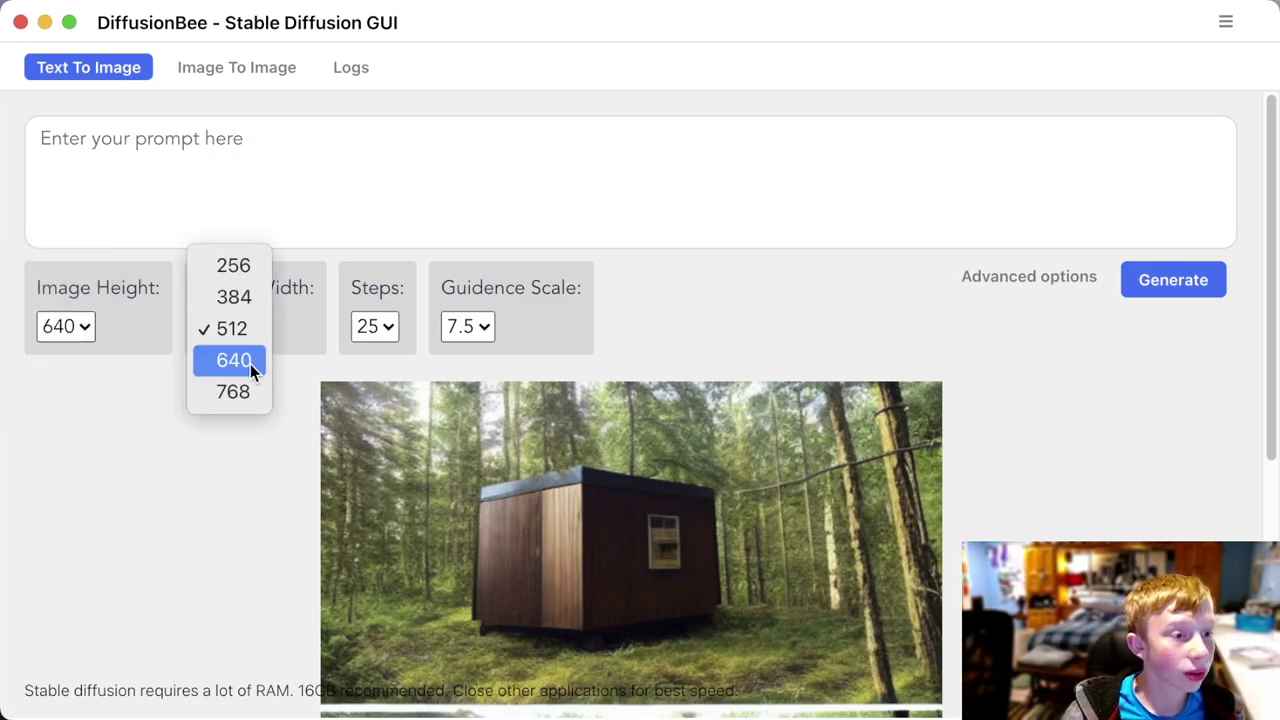
left_click(250, 364)
left_click(133, 130)
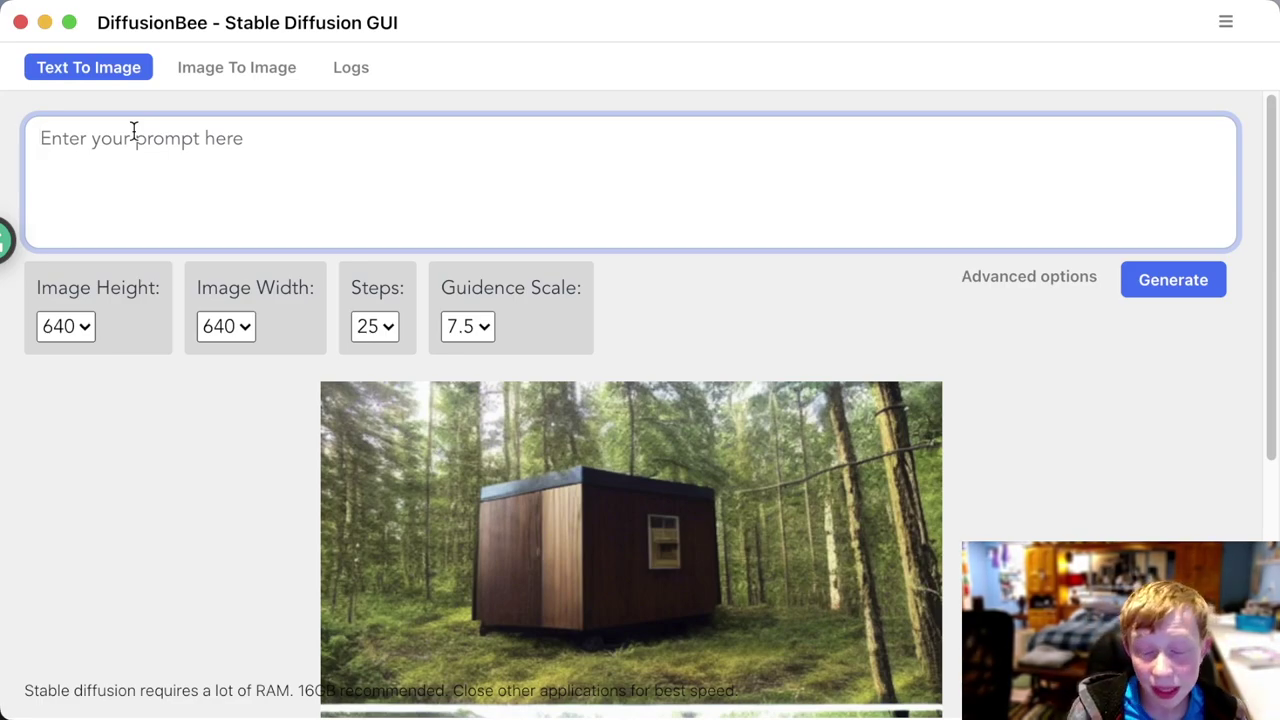
left_click(89, 333)
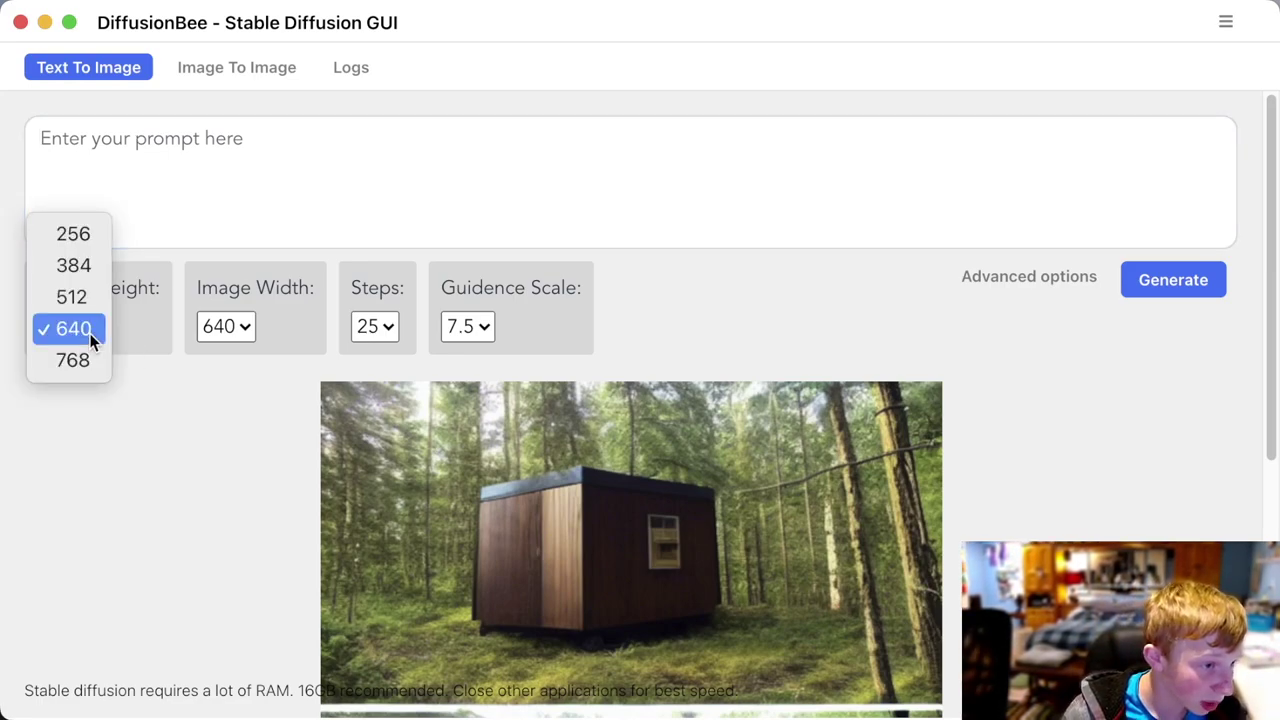
left_click(247, 315)
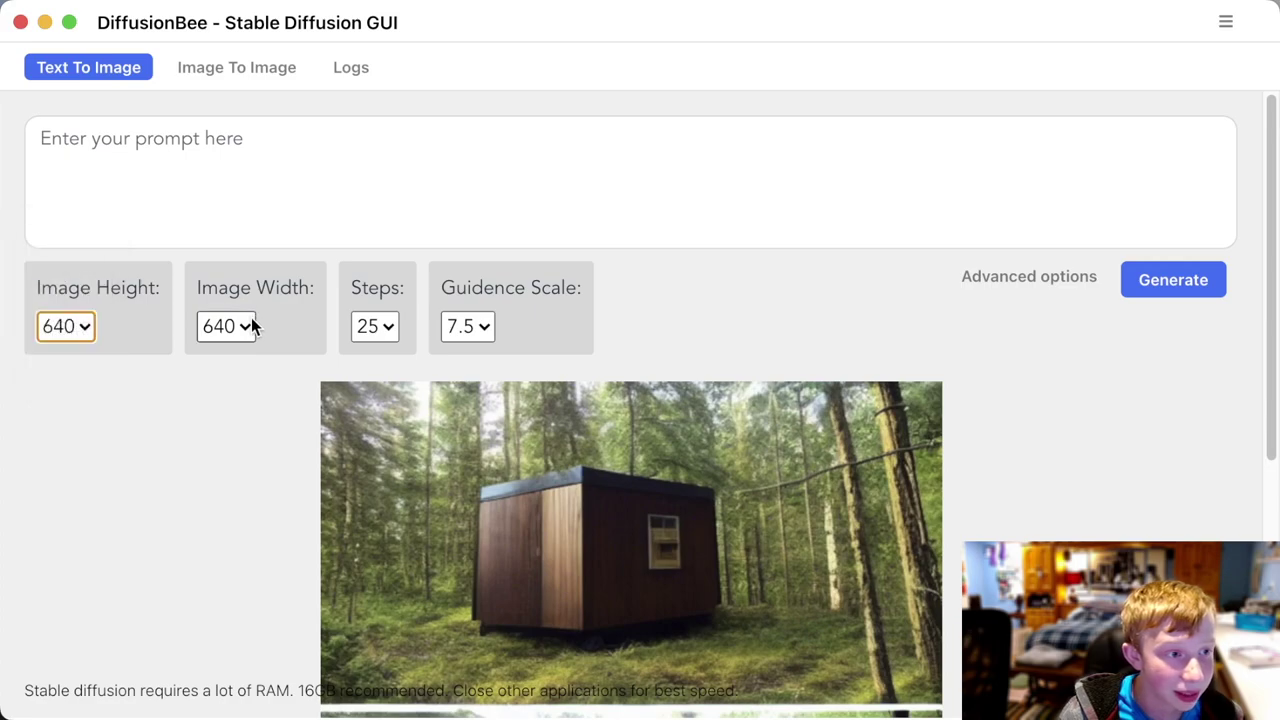
left_click(251, 317)
left_click(251, 317)
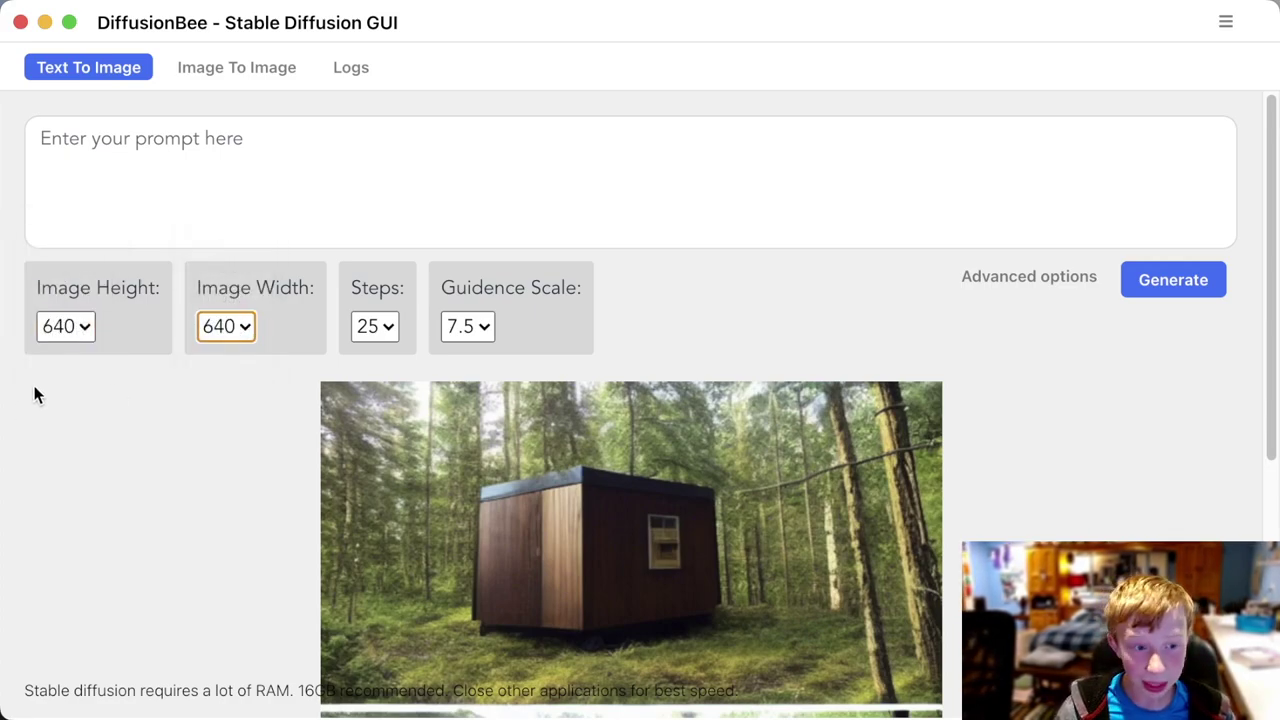
left_click(181, 165)
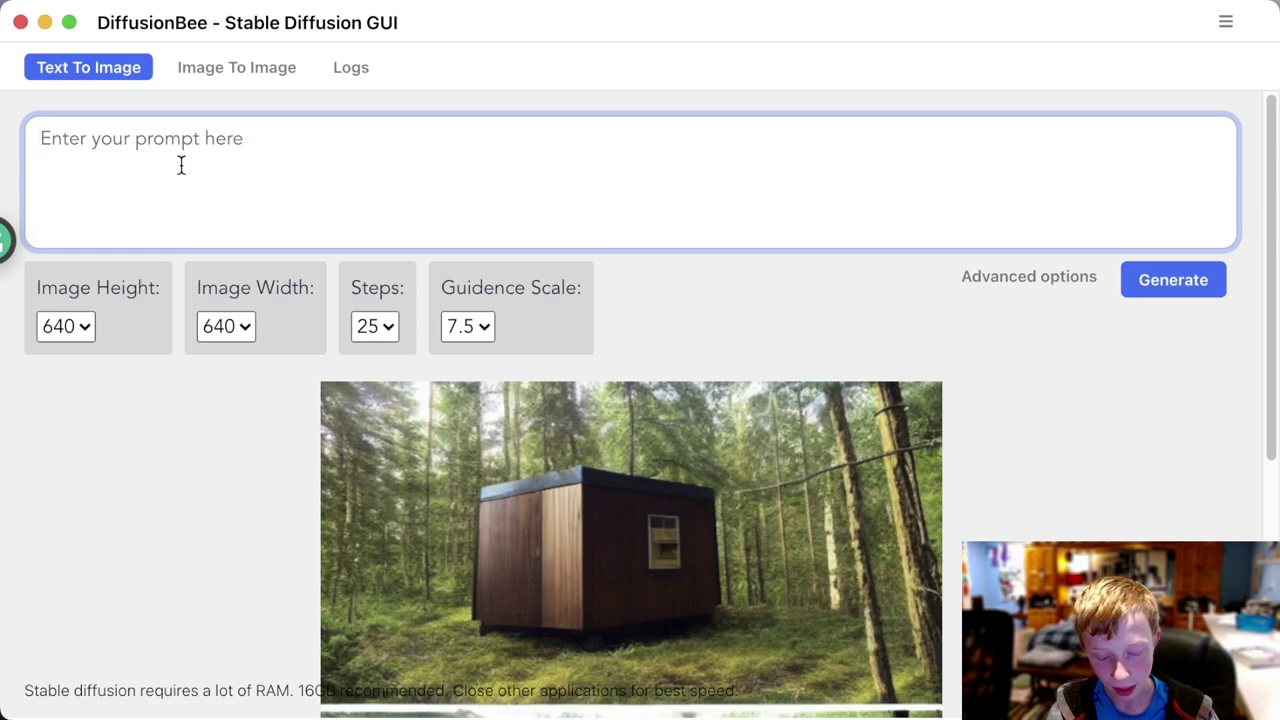
- Type 'A futuristic city' as the new prompt, using the spell-check suggestion to fix 'futuristic'
type("A furuture")
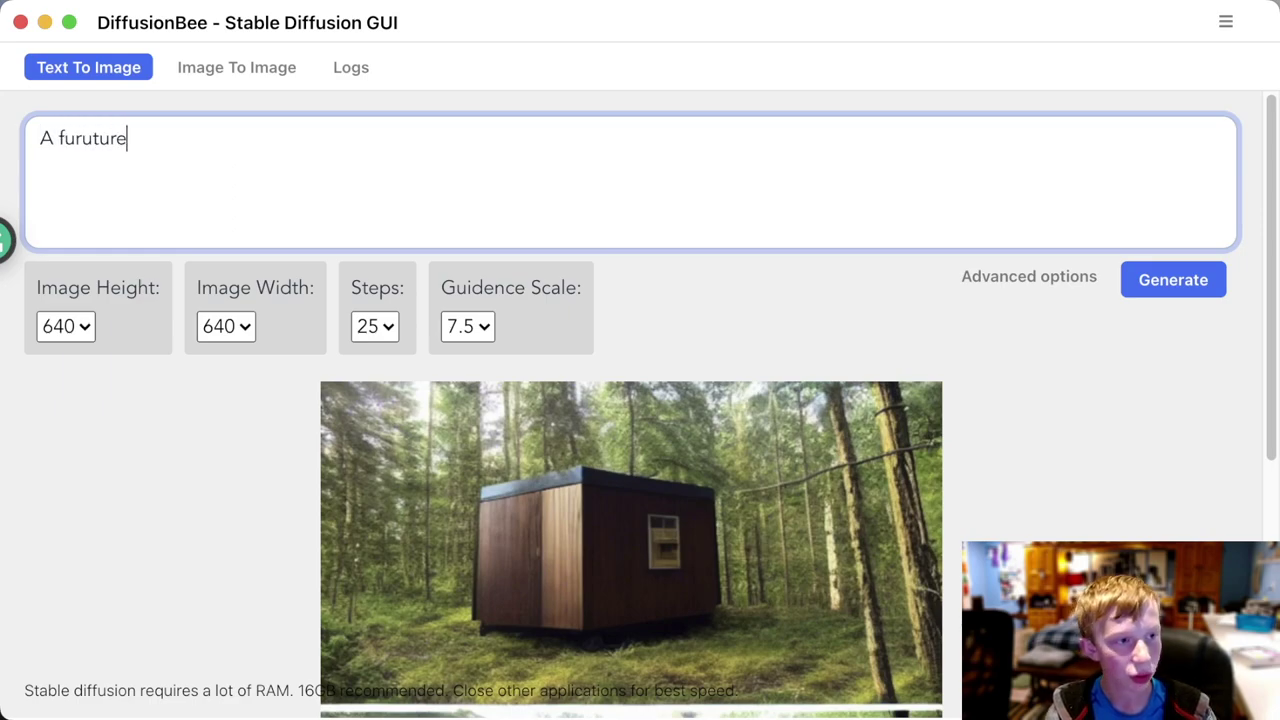
key("BackSpace")
type("ist")
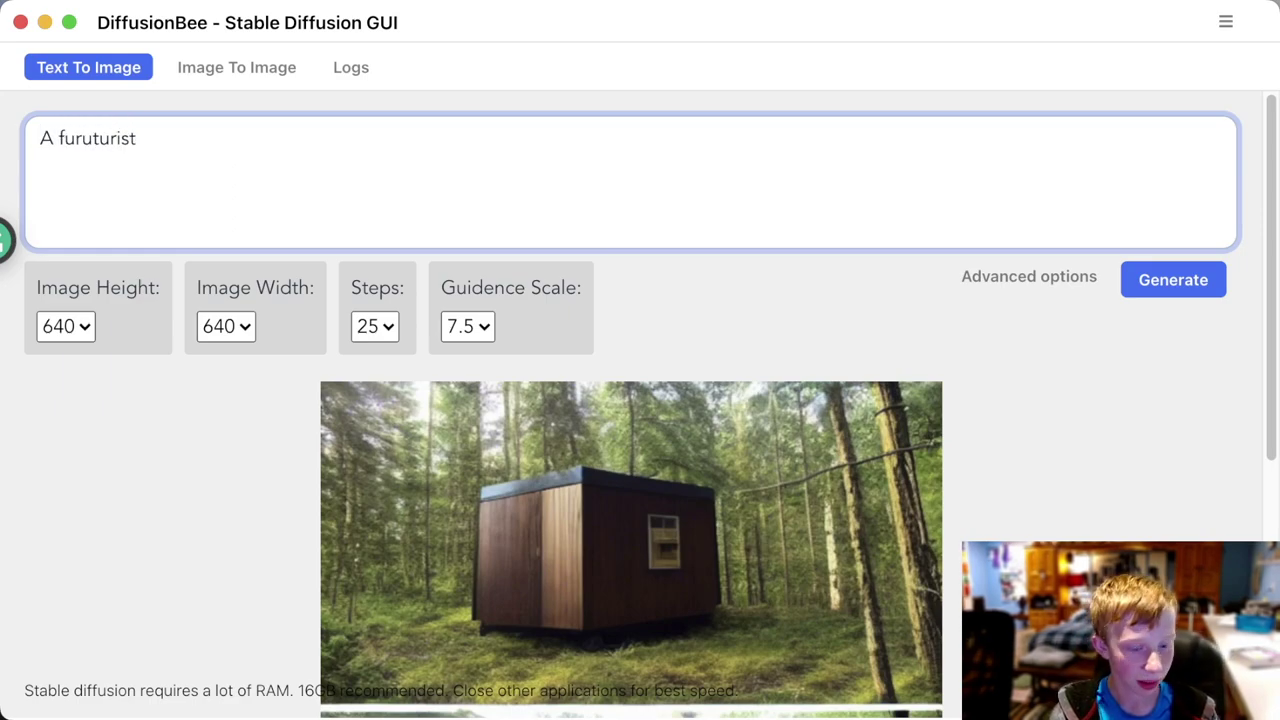
type("ic city")
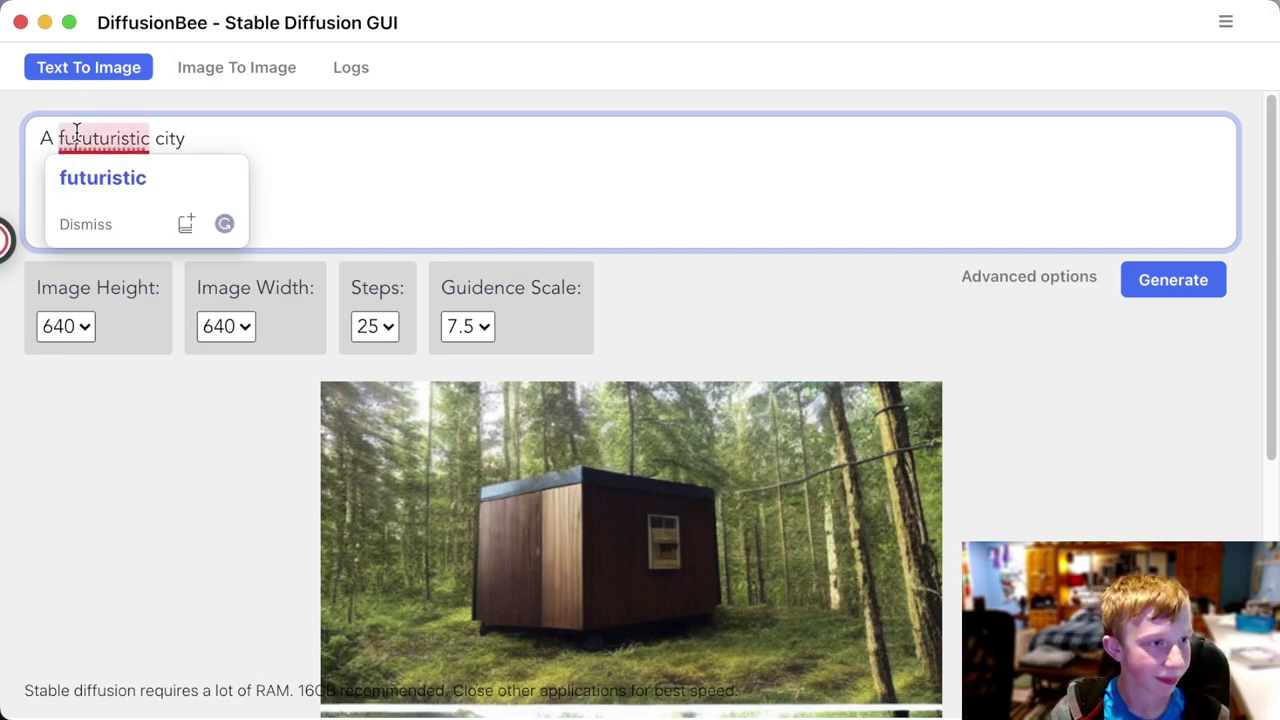
left_click(126, 176)
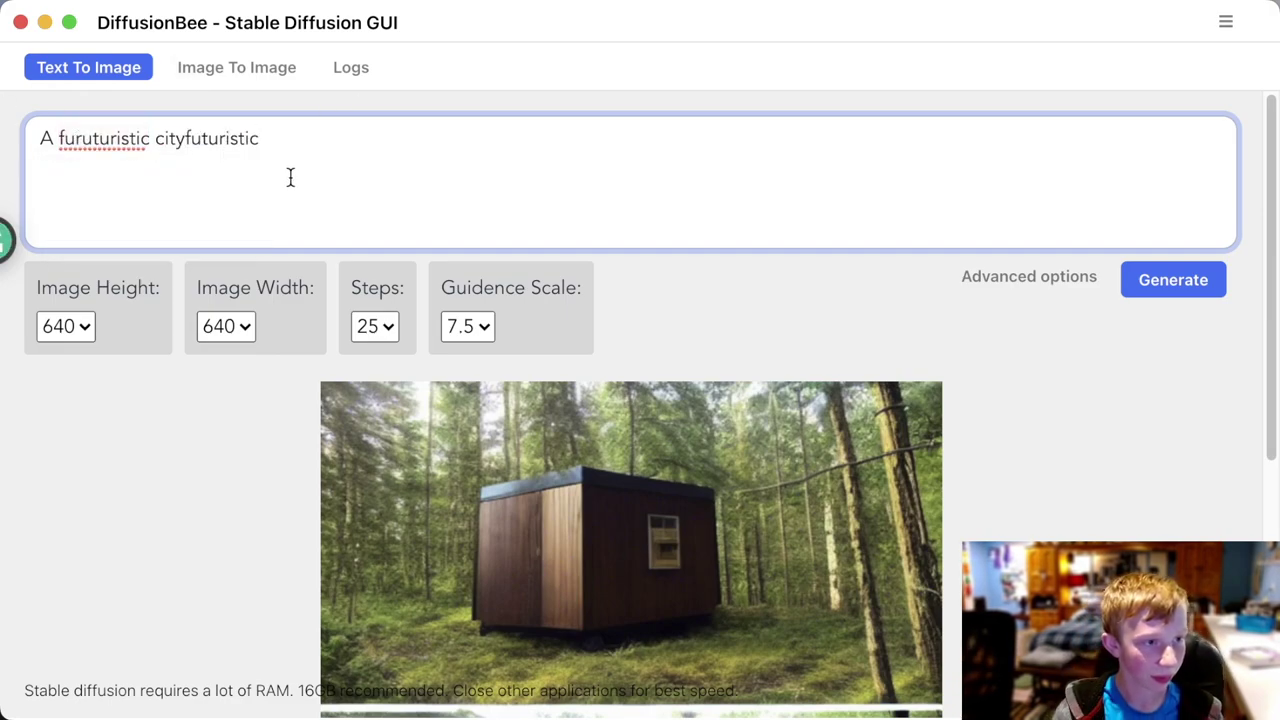
left_click_drag(266, 158, 58, 143)
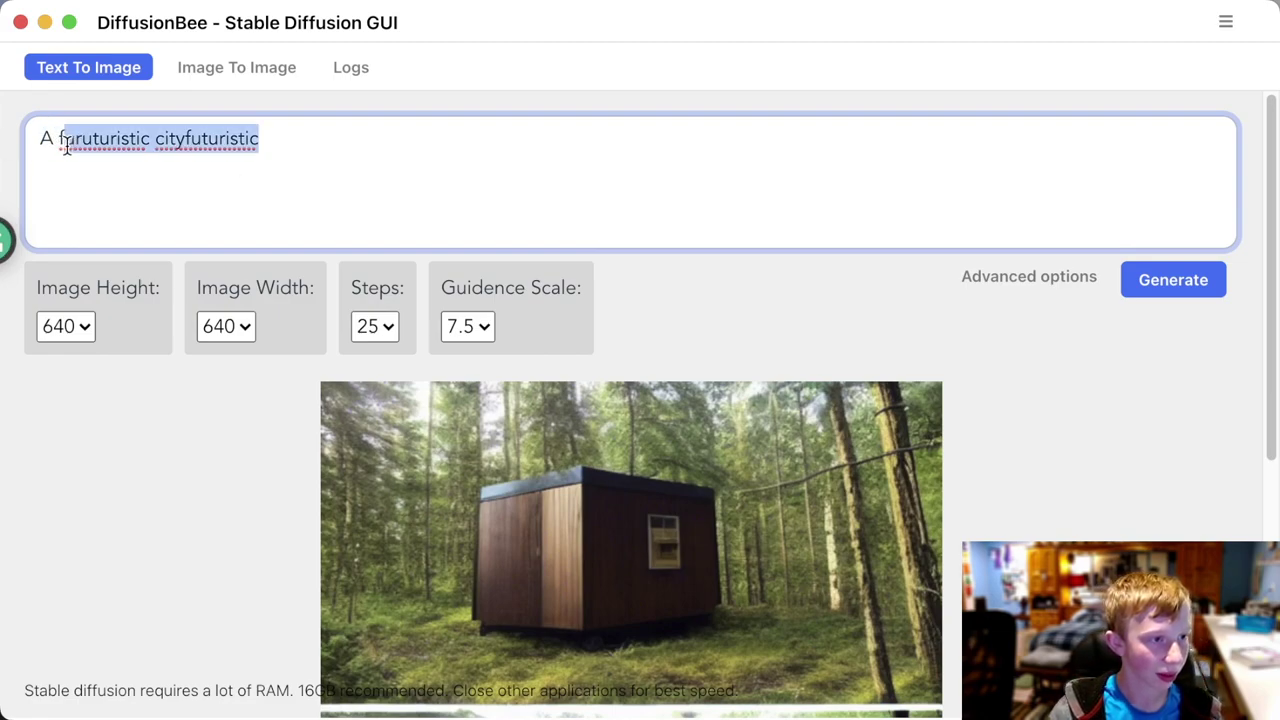
type("dutuu")
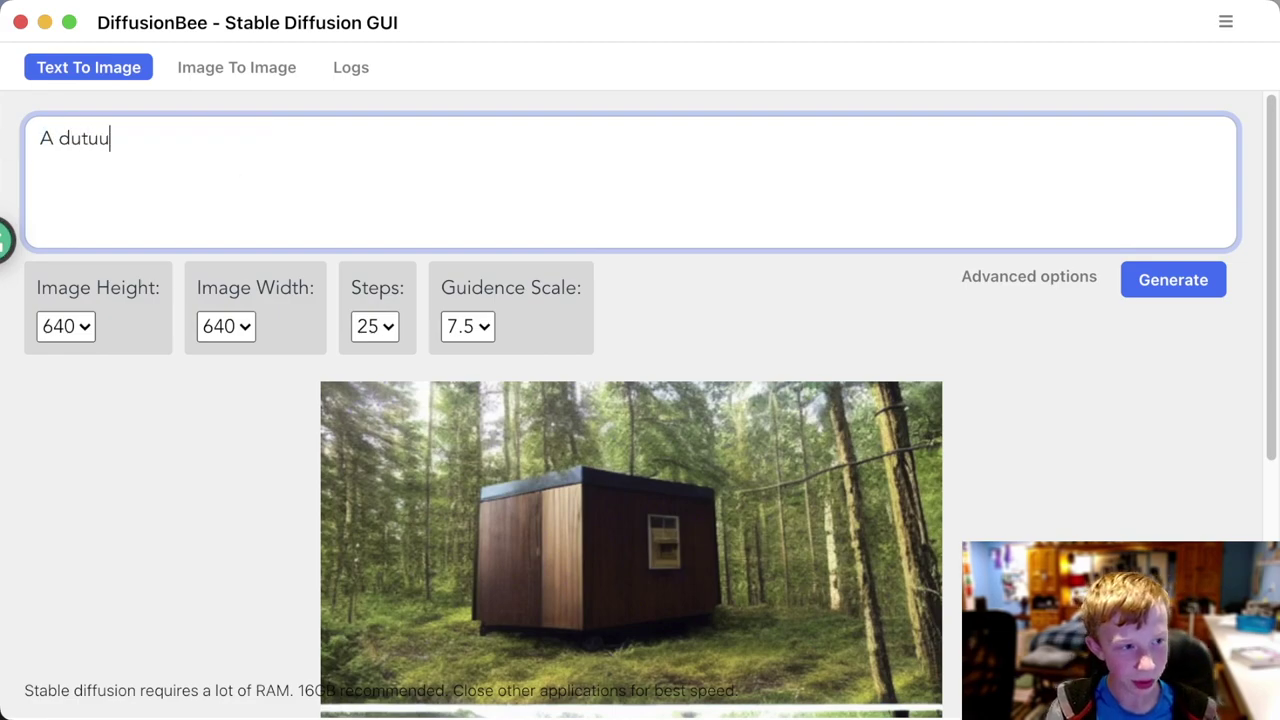
type("futur")
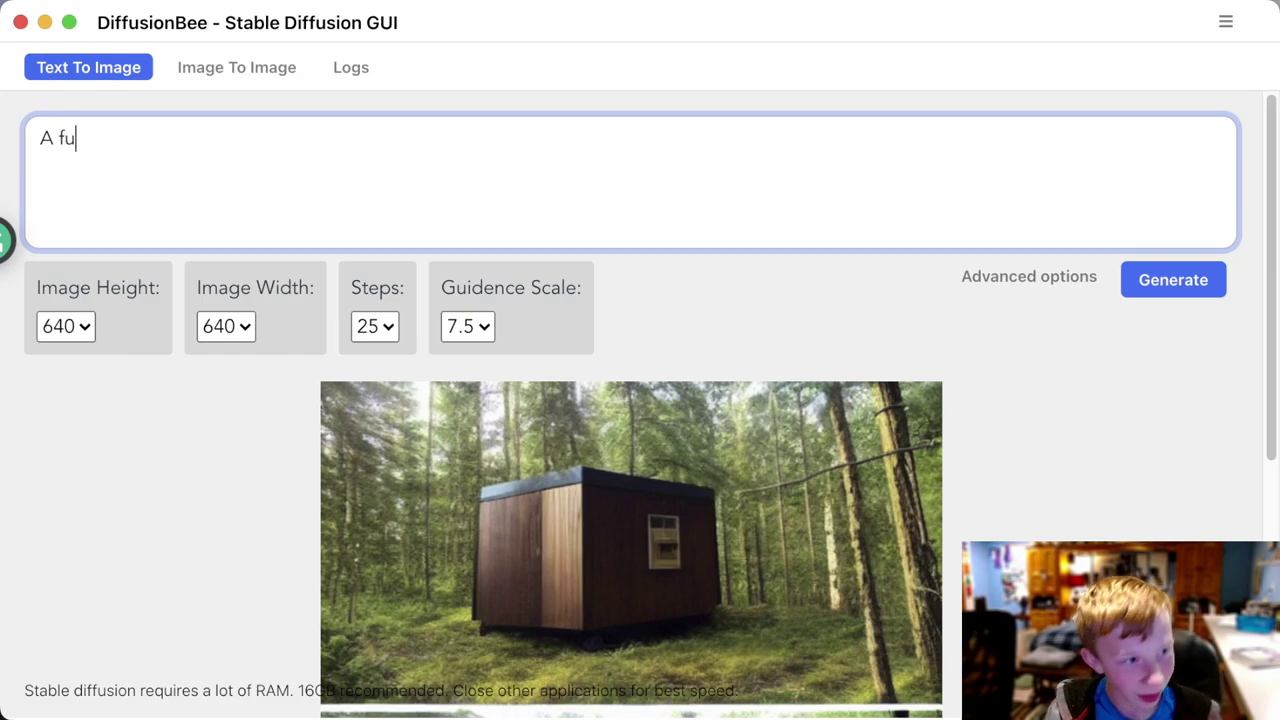
type("st")
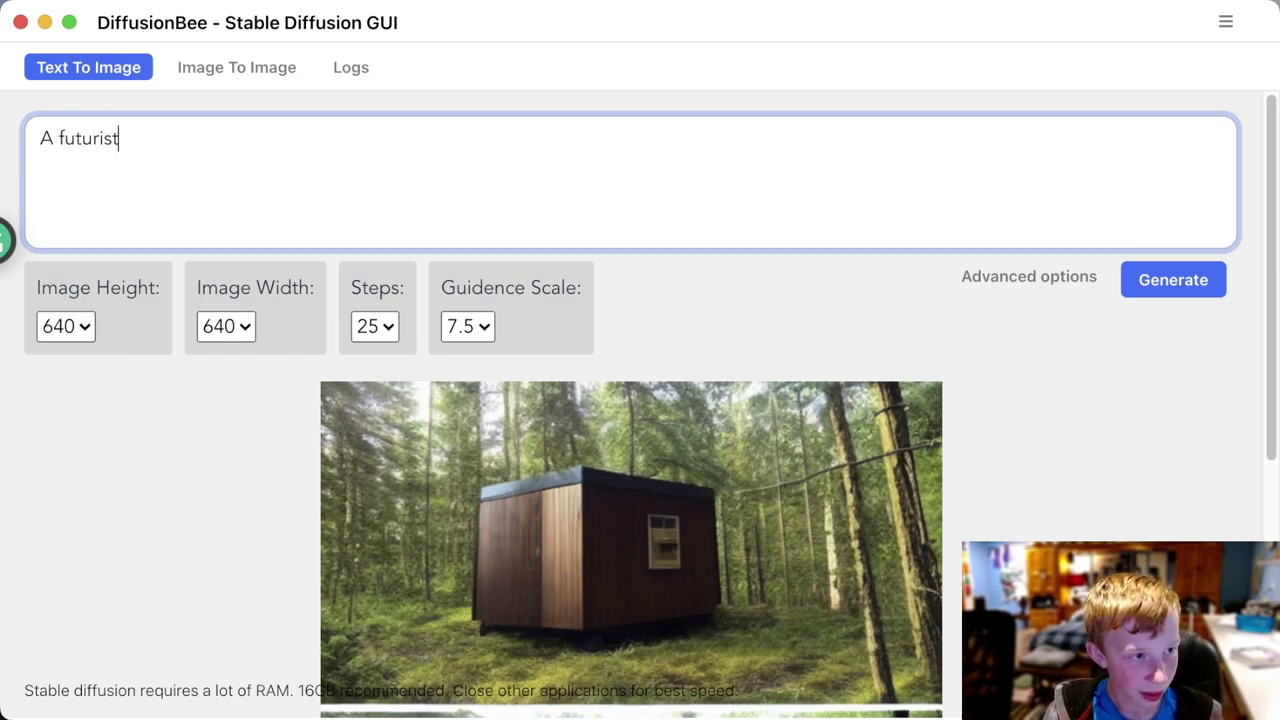
type("ic cit")
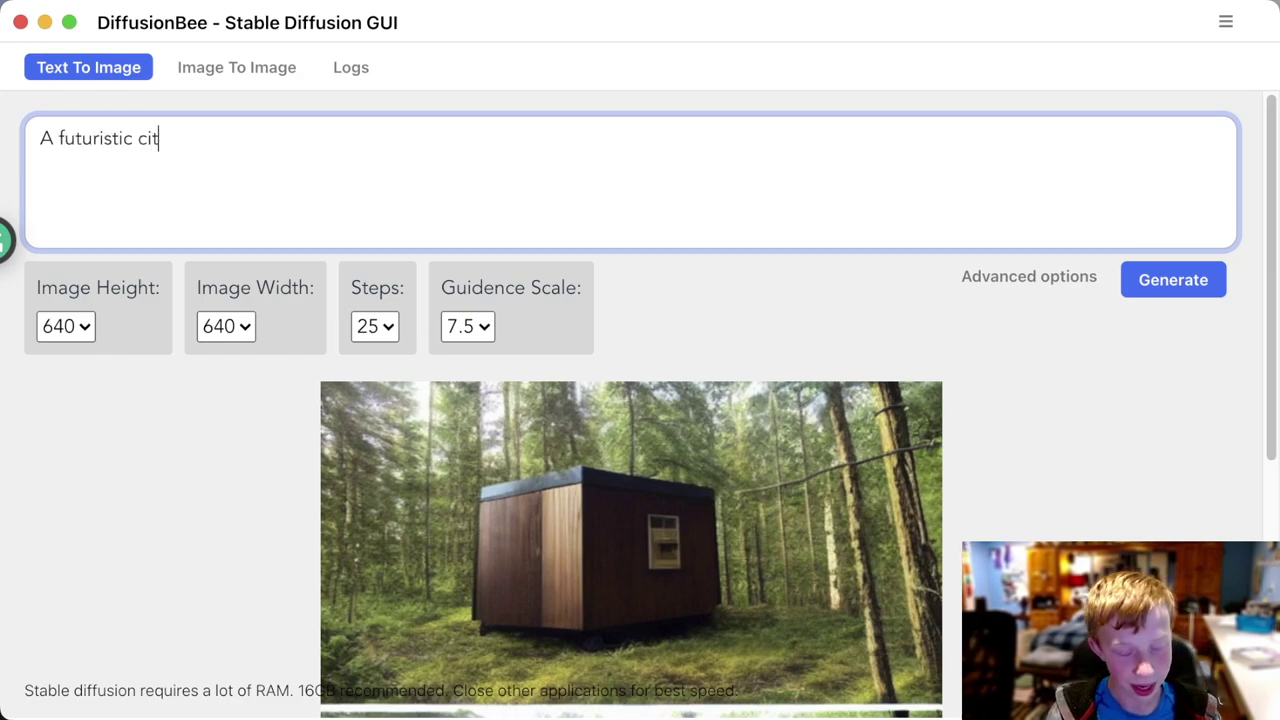
type("y with")
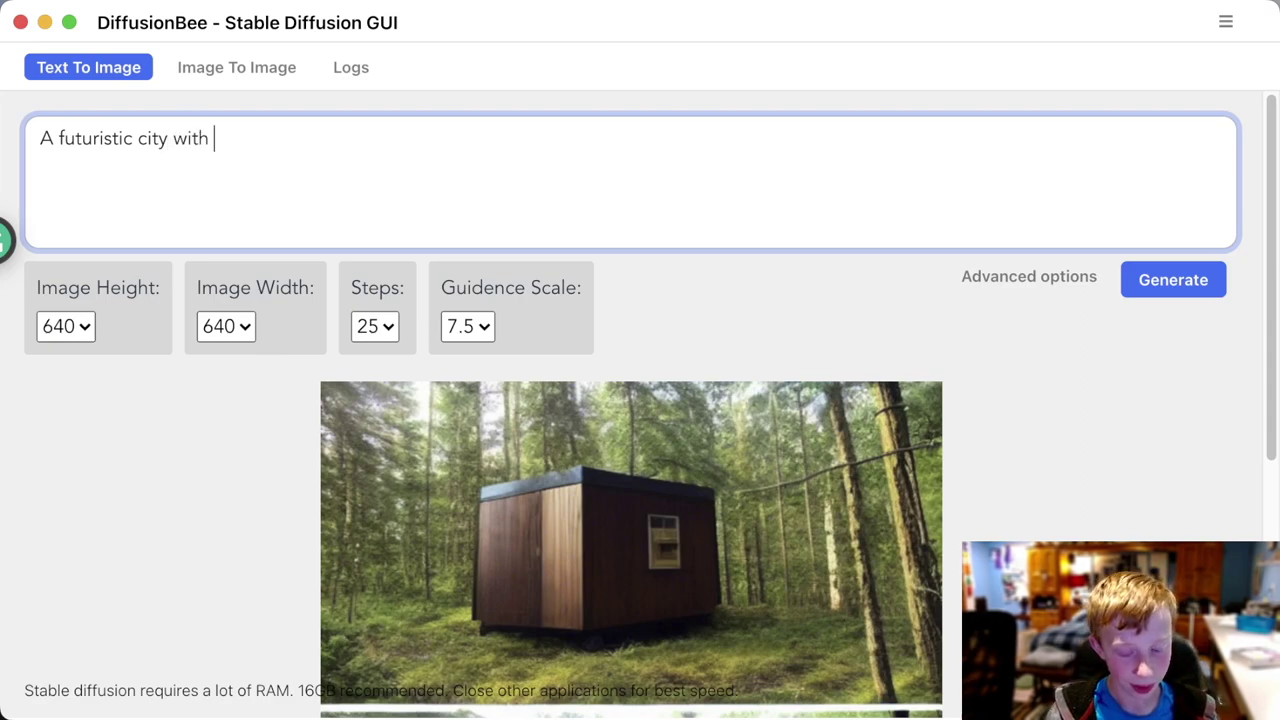
type(" a")
key("BackSpace")
type("all")
key("BackSpace")
key("BackSpace")
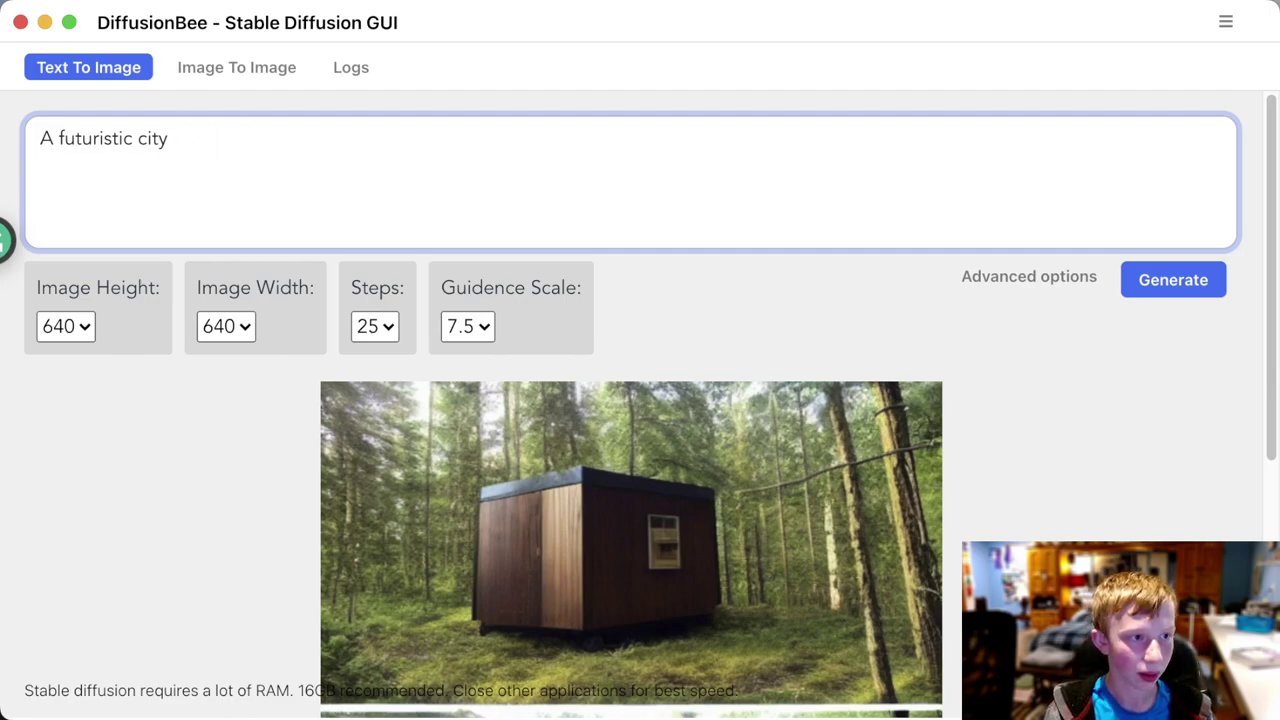
type("orm a")
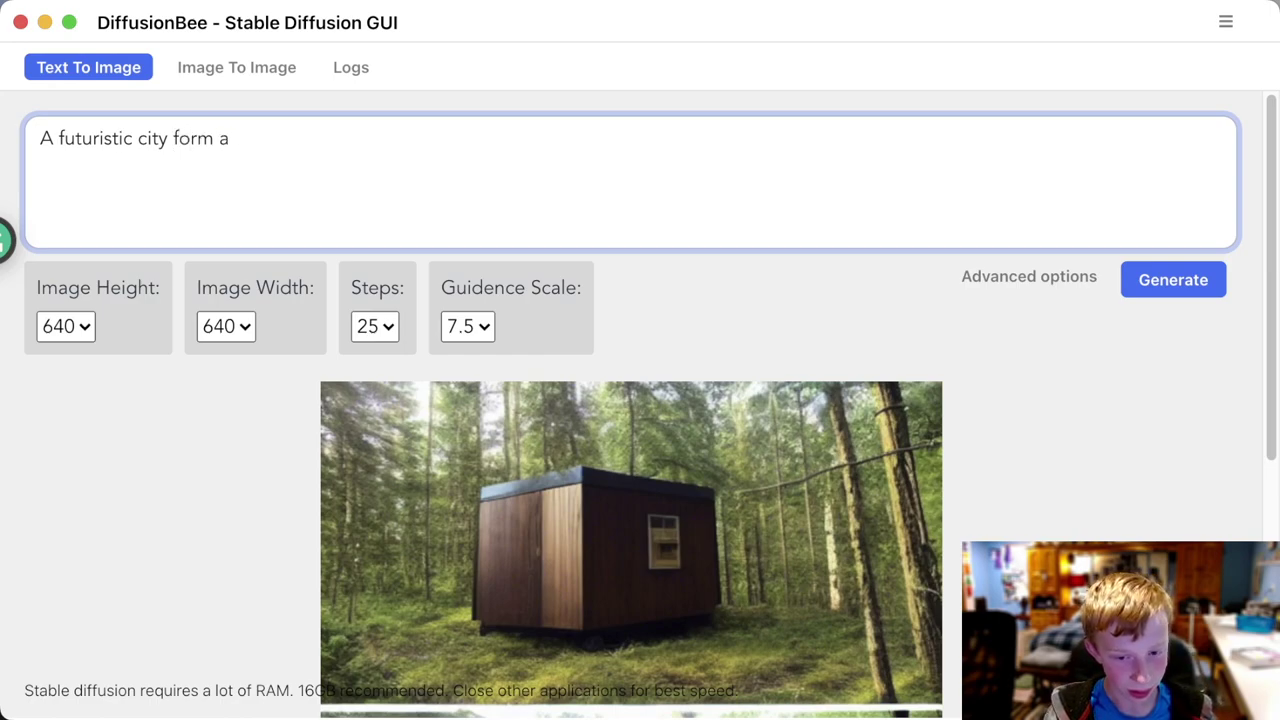
key("BackSpace")
key("BackSpace")
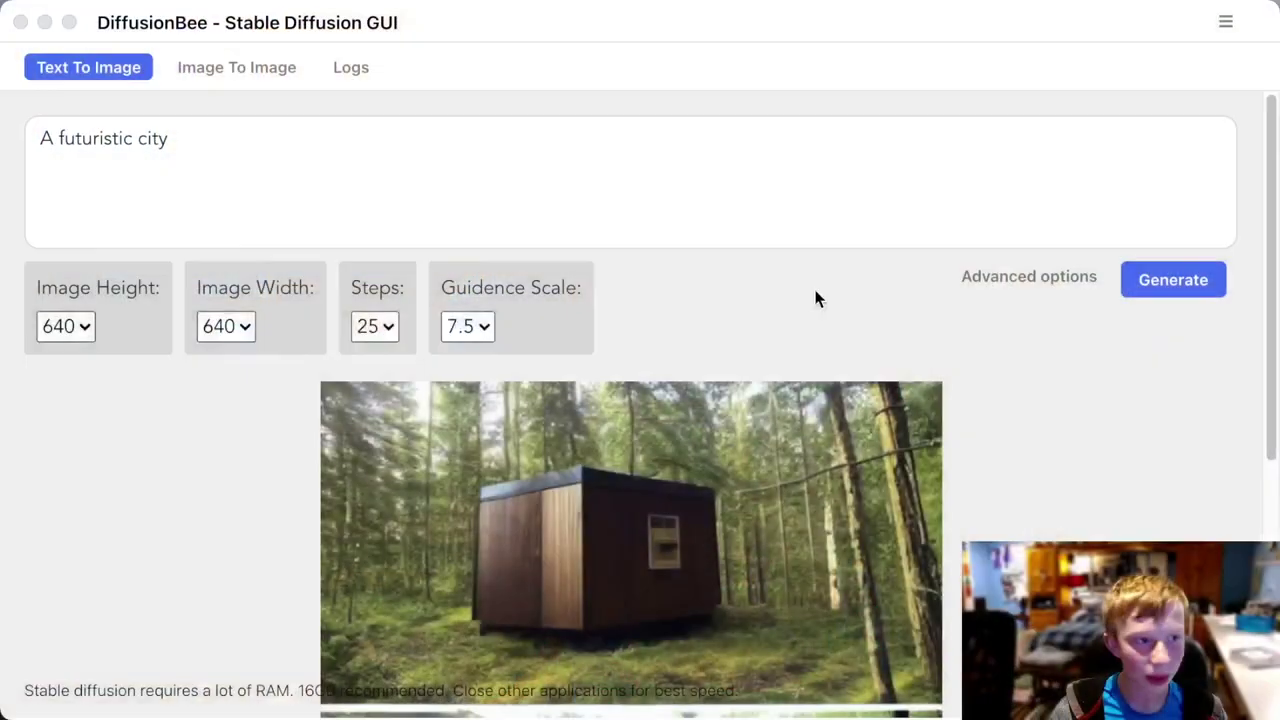
- Add 'from a satellite point of view. Lots of buildings and solar farm in the distance.' to the prompt, fixing the spelling of 'satellite'
left_click(458, 176)
type("fro")
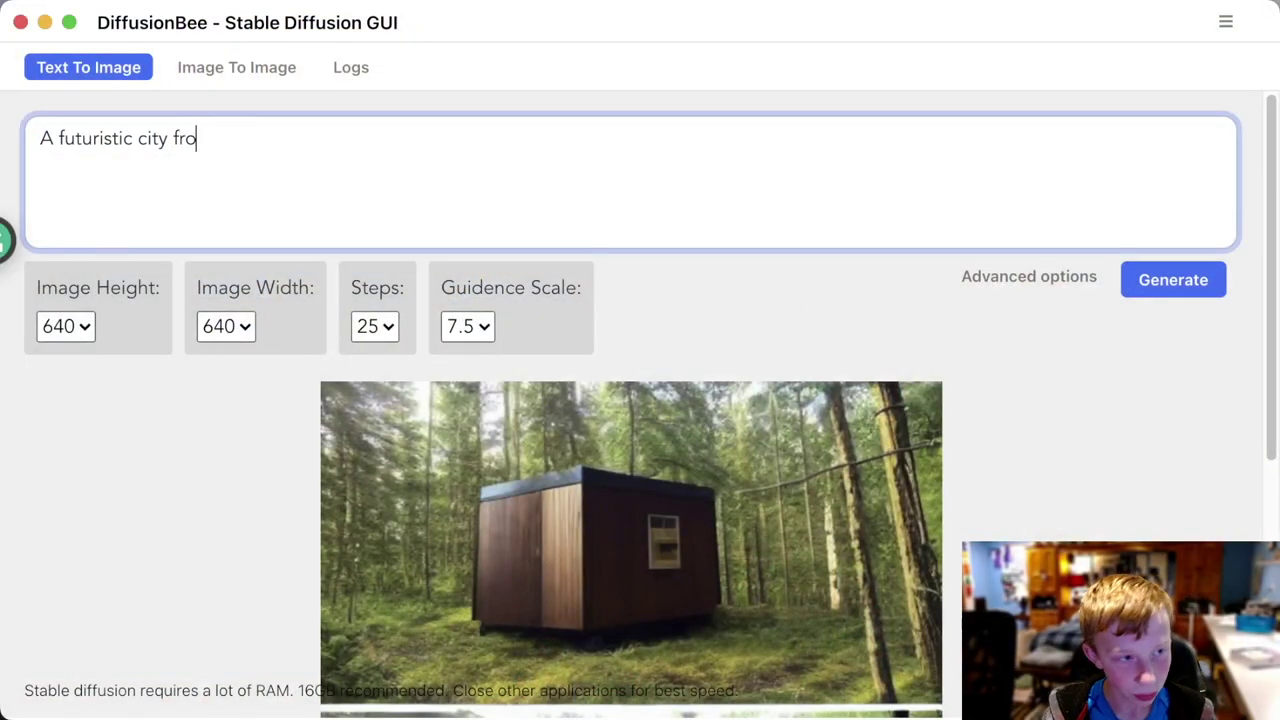
type("m a satailite point of view")
key("BackSpace")
right_click(240, 140)
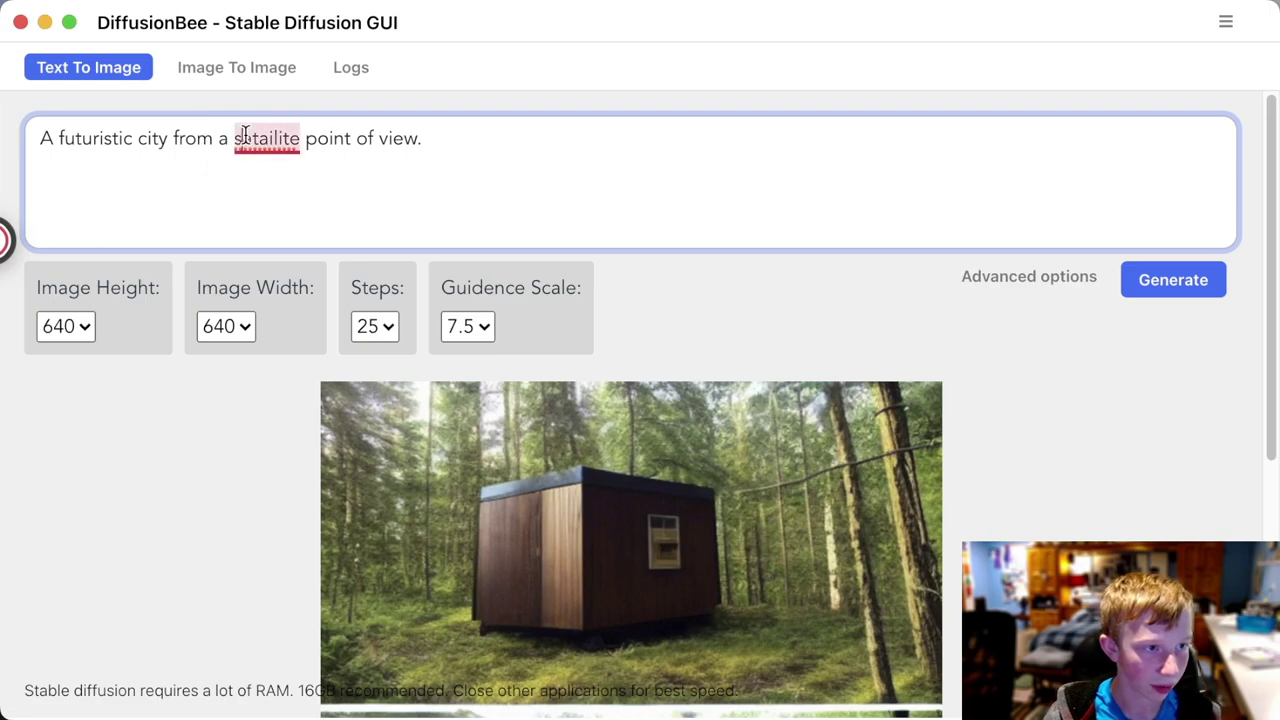
left_click(286, 177)
type(". ")
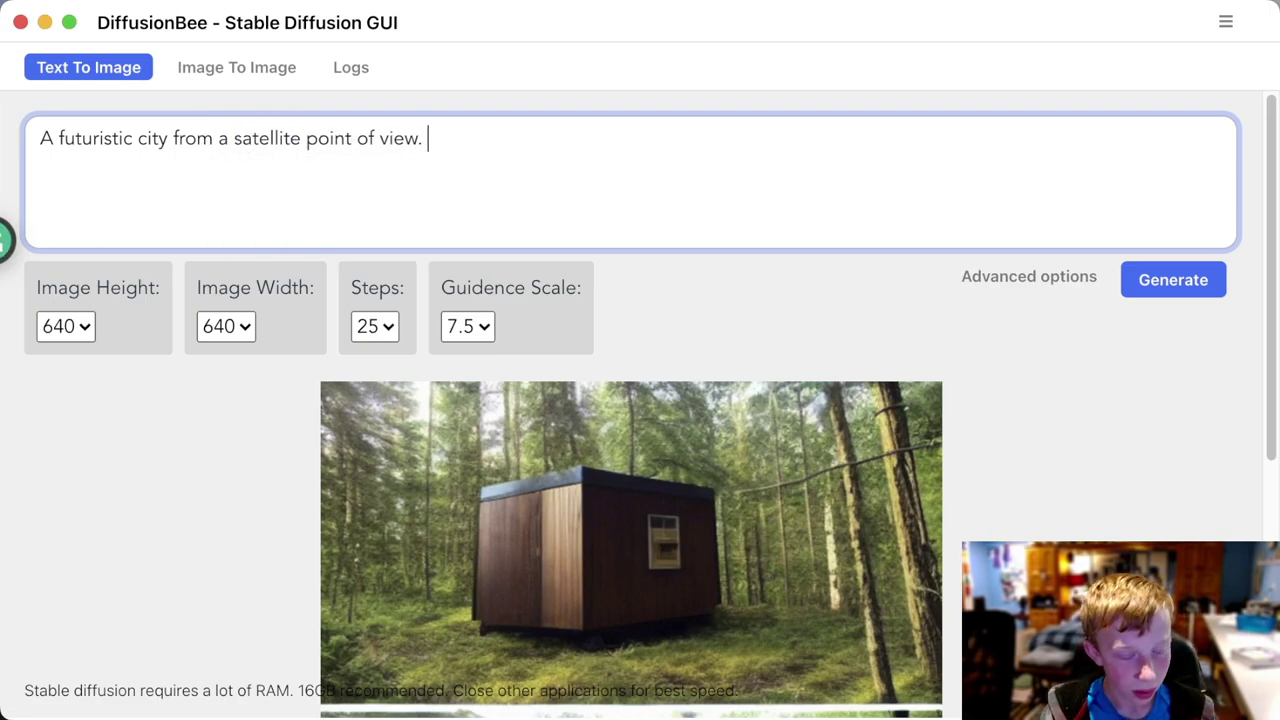
type("KLo")
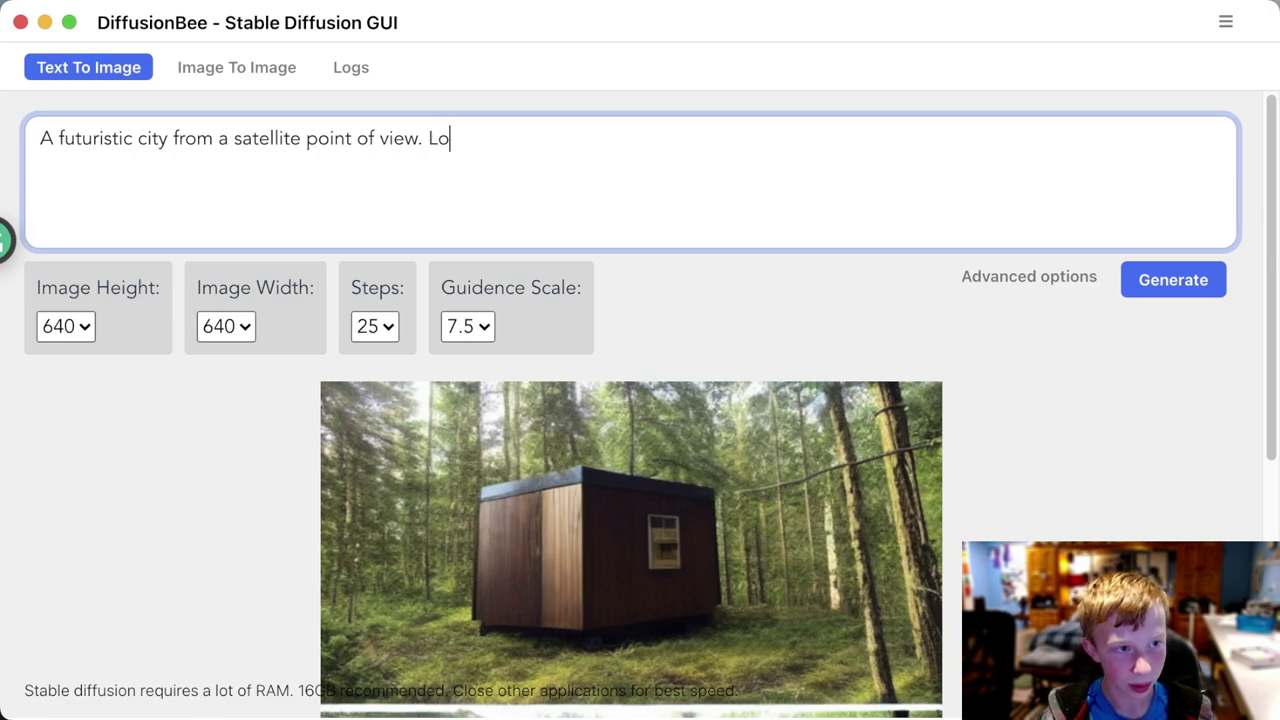
type("ts of buildings and s")
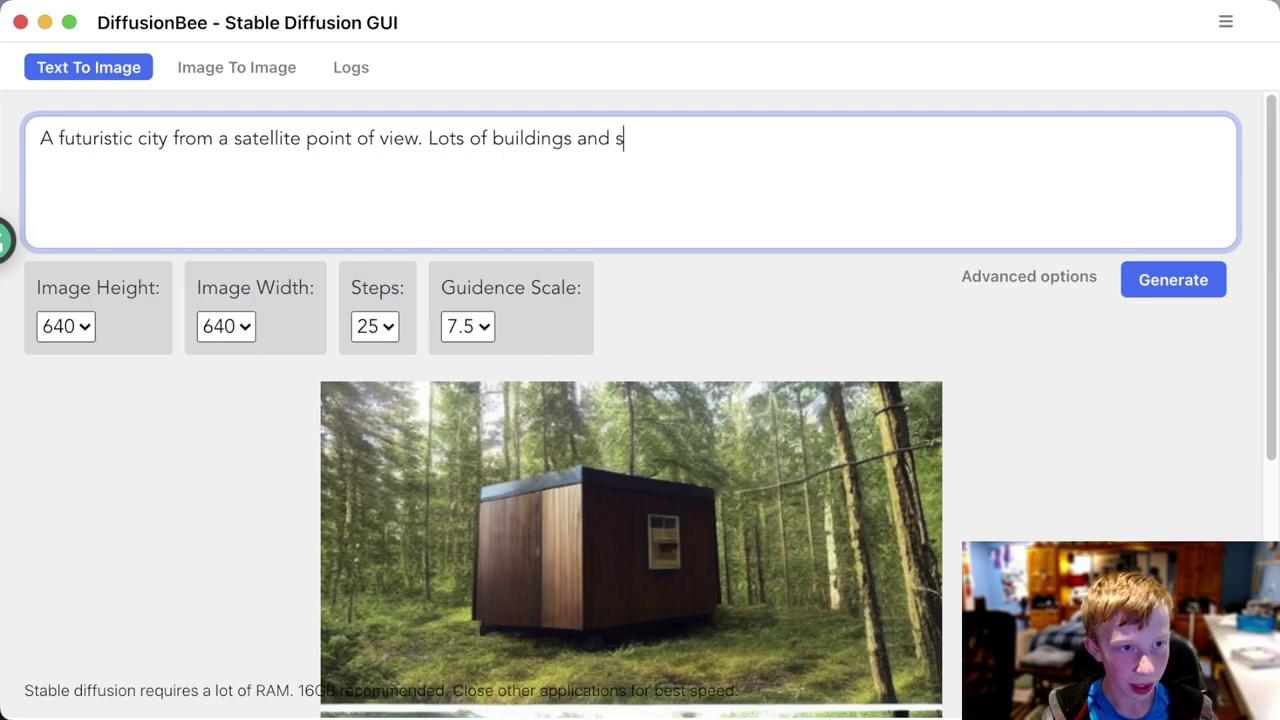
type("oalr fa")
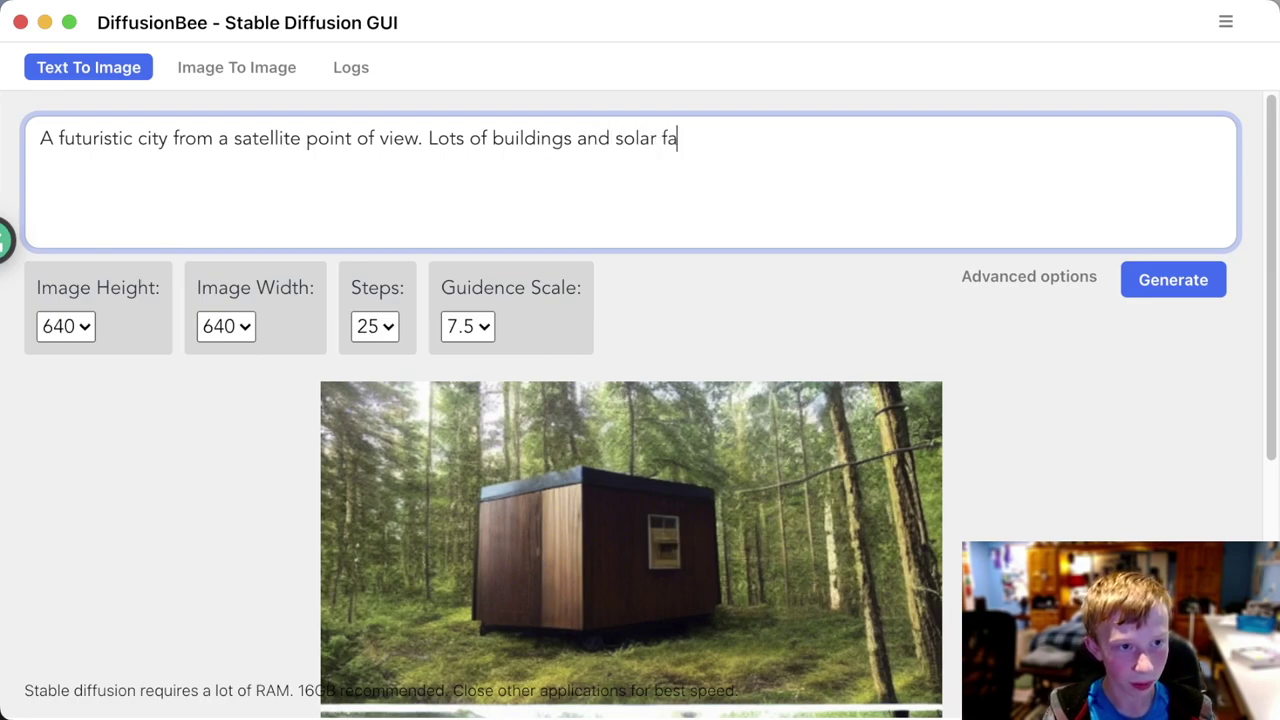
type("rm in the distance.")
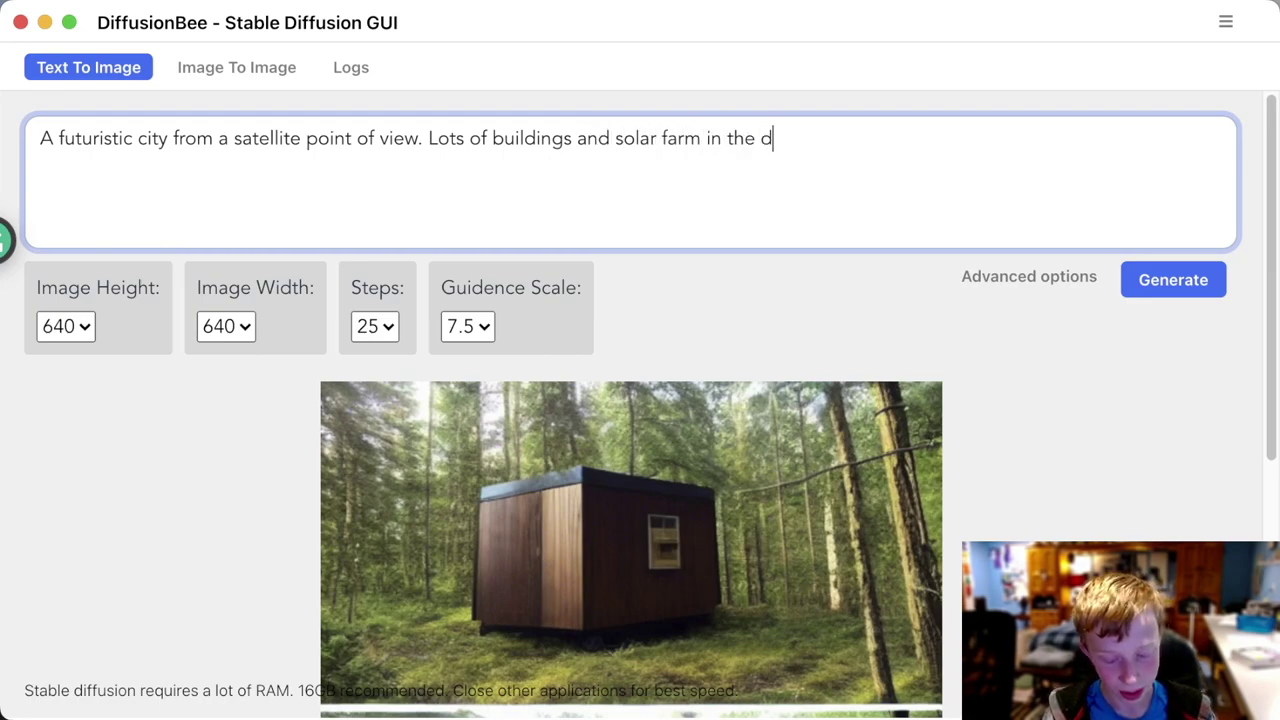